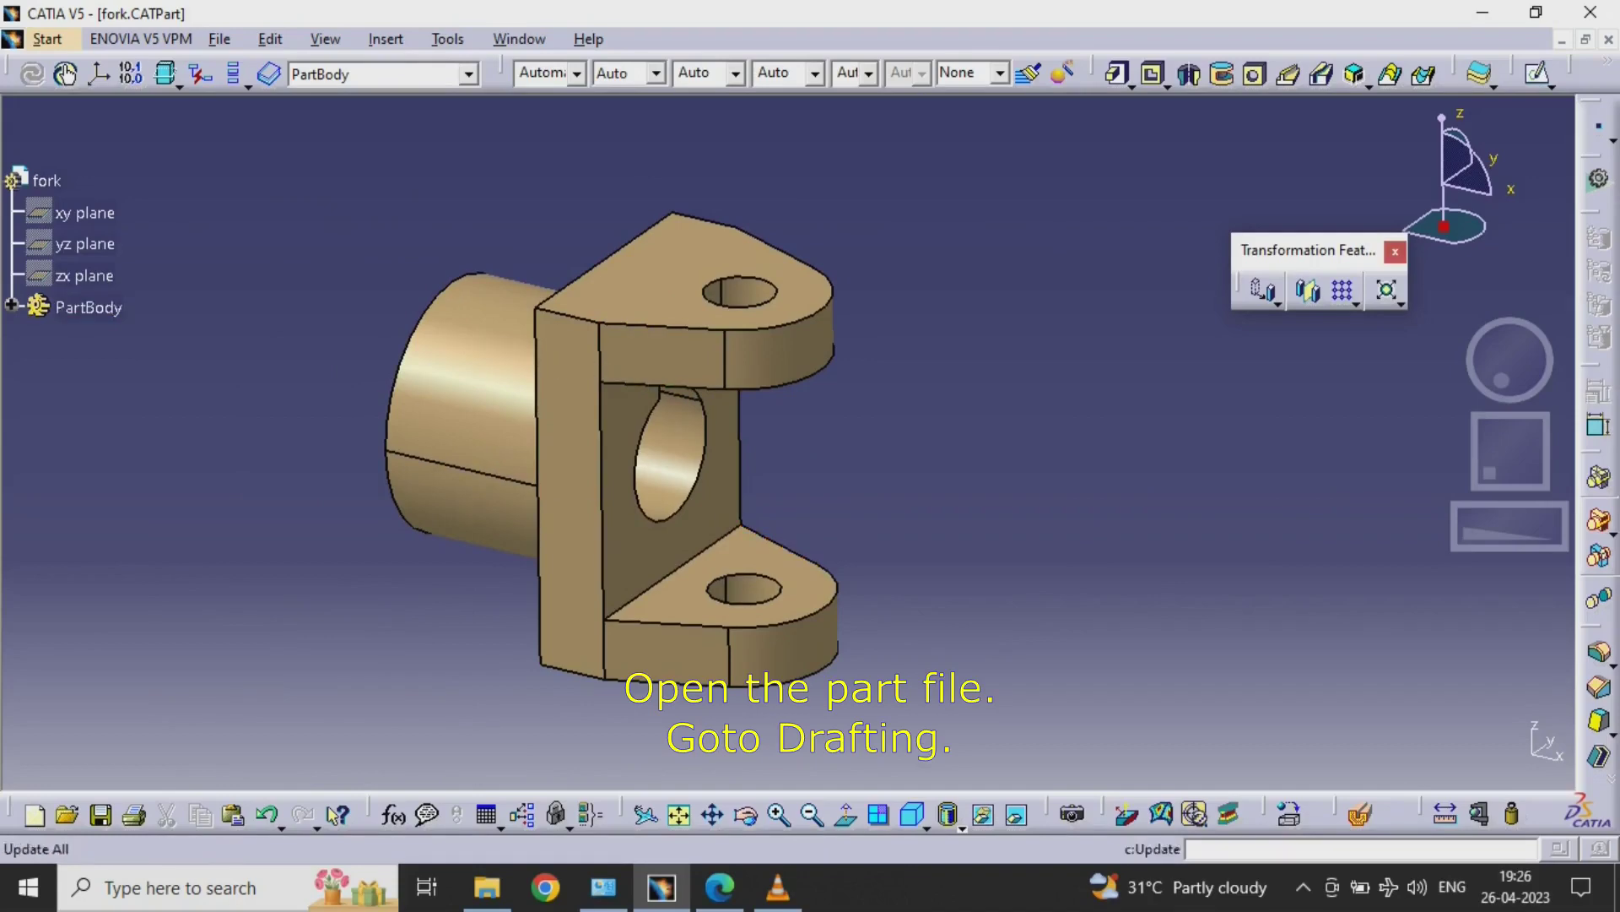
- Create a new Drafting drawing from the fork part with an empty layout on a landscape A1 ISO sheet
left_click(47, 39)
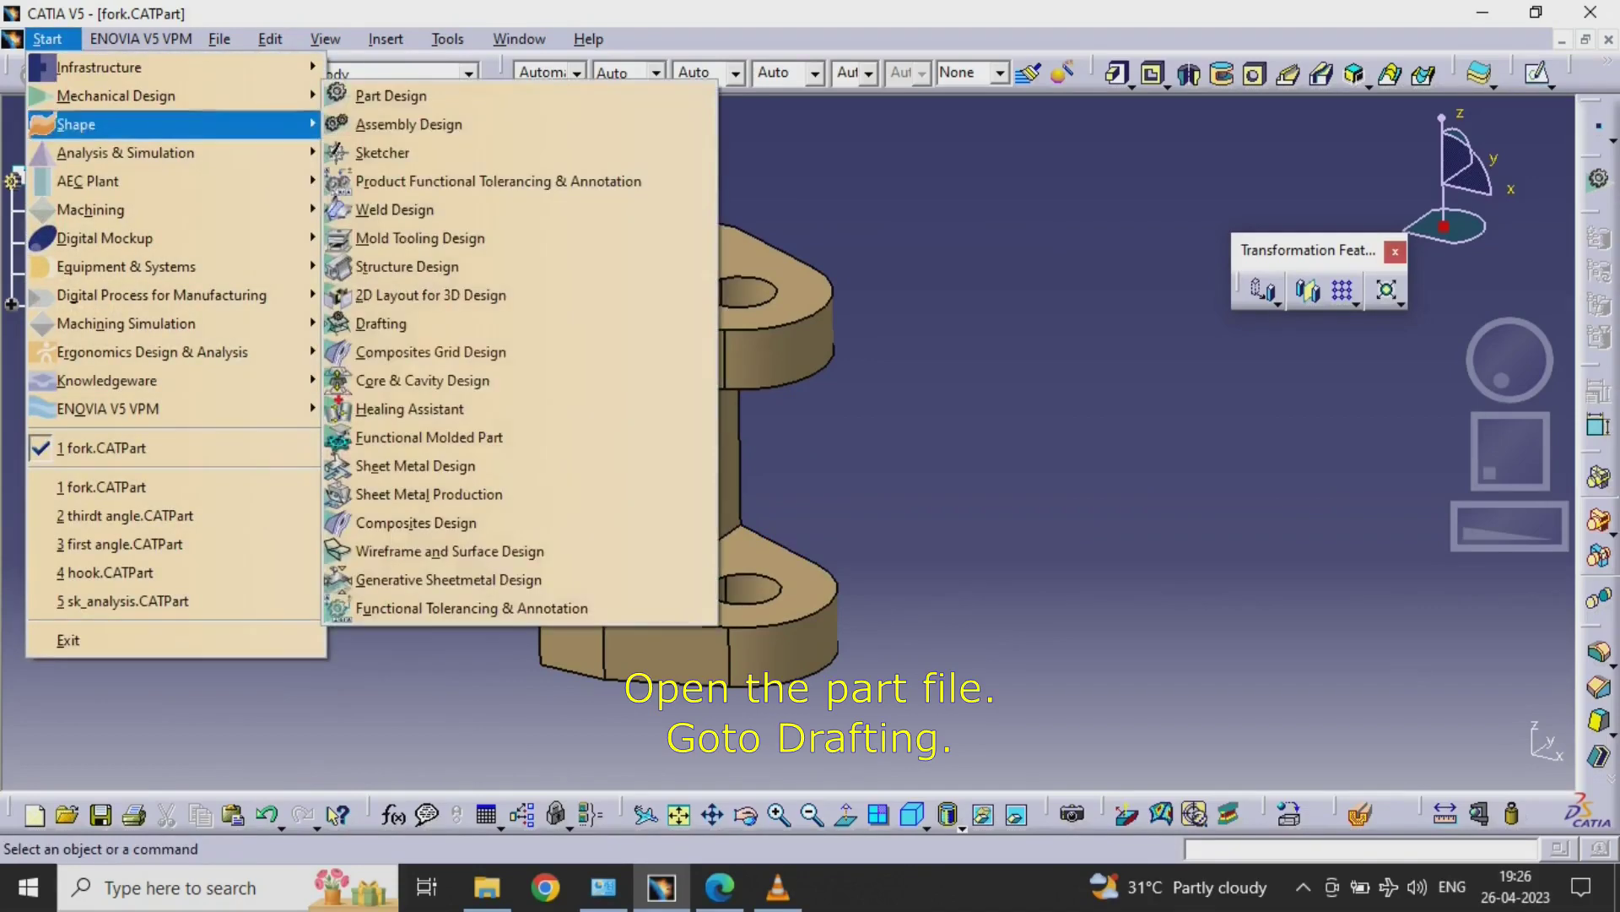
mouse_move(119, 95)
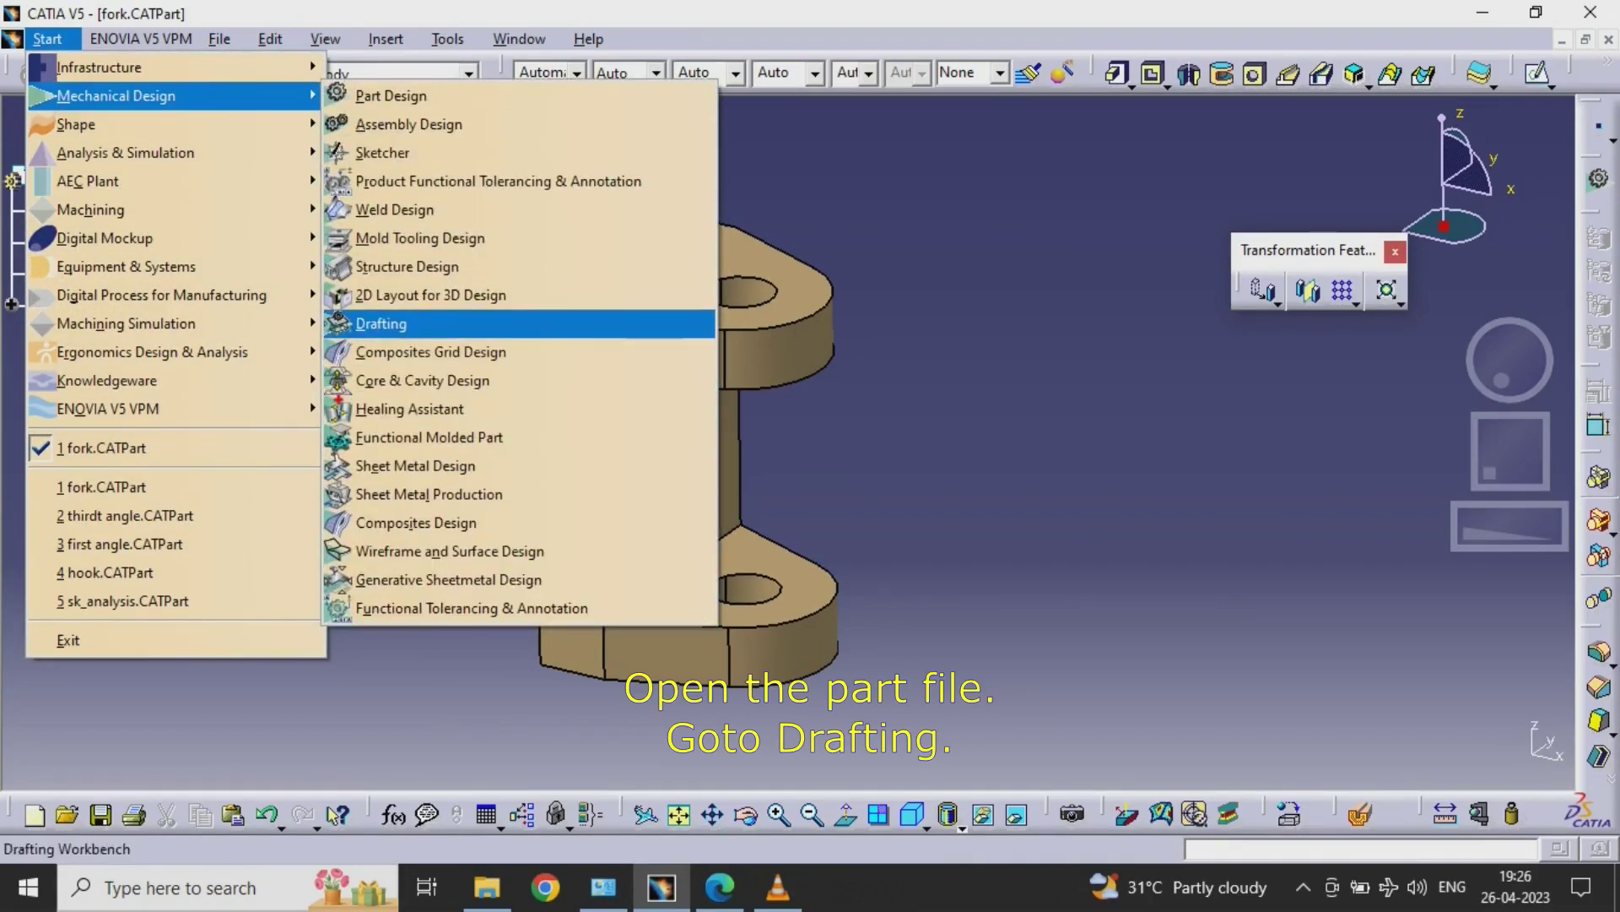
left_click(380, 323)
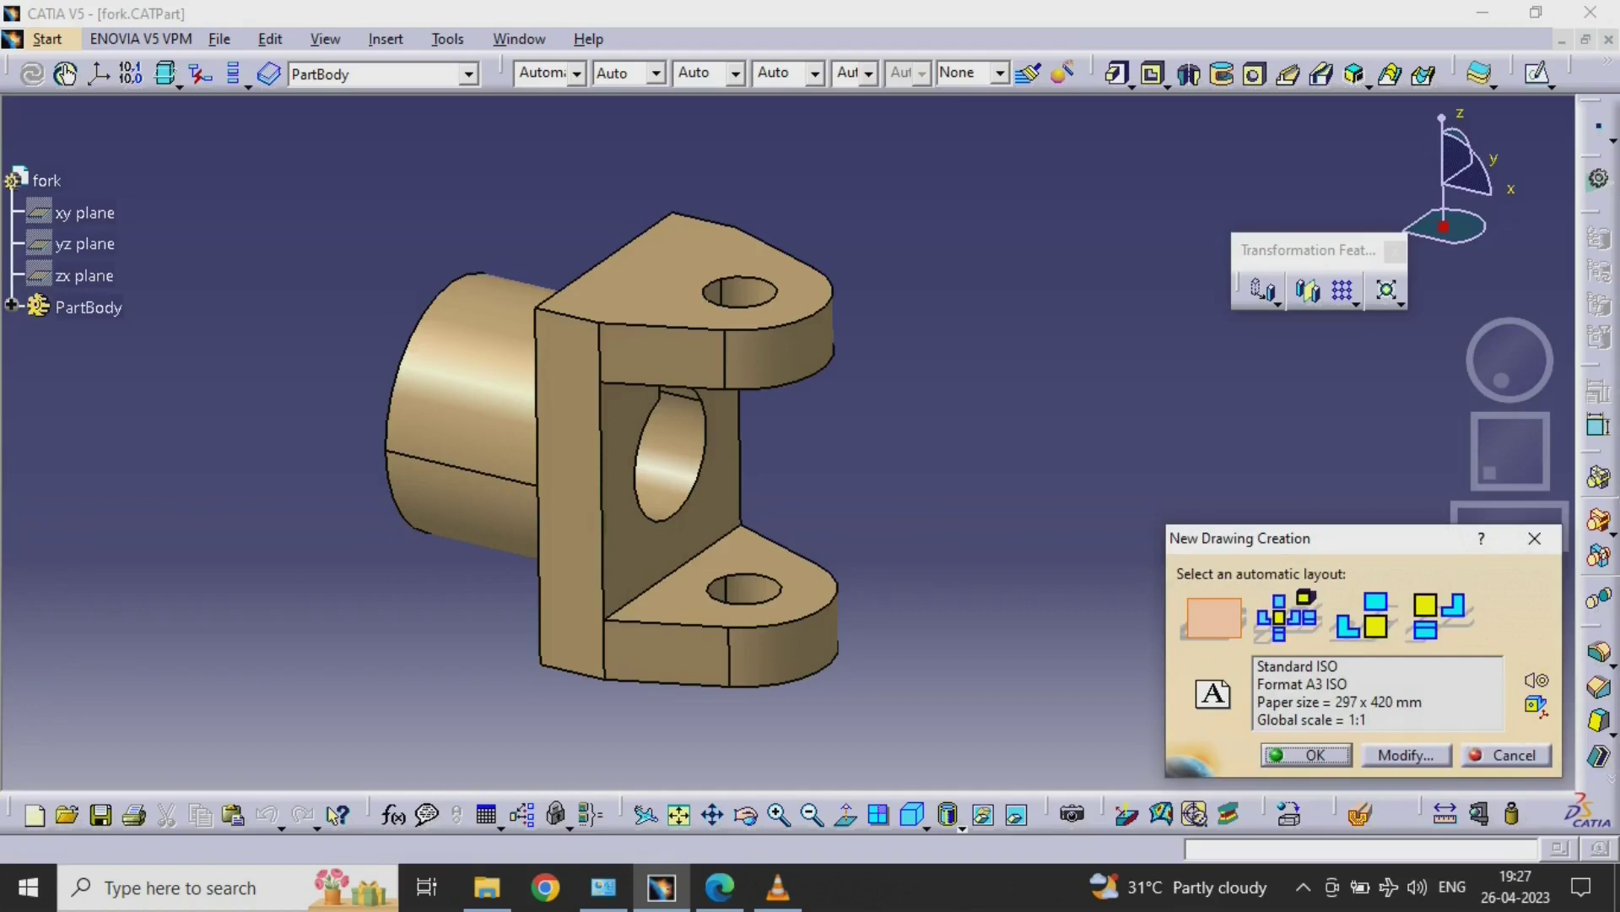
left_click(1406, 755)
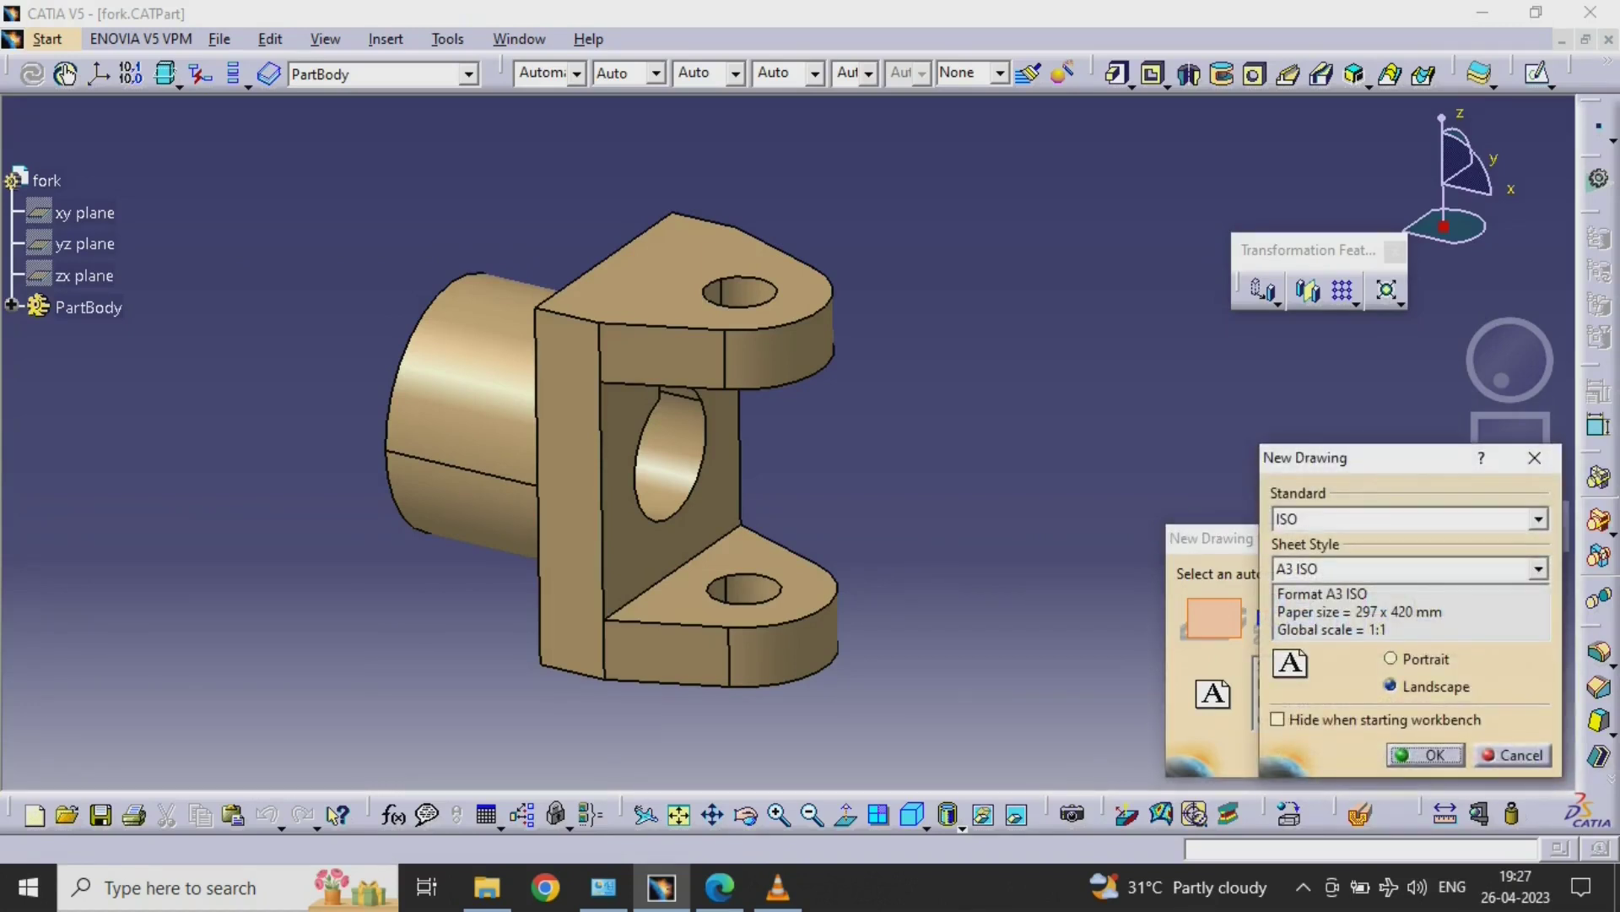
left_click(1537, 569)
left_click(1319, 611)
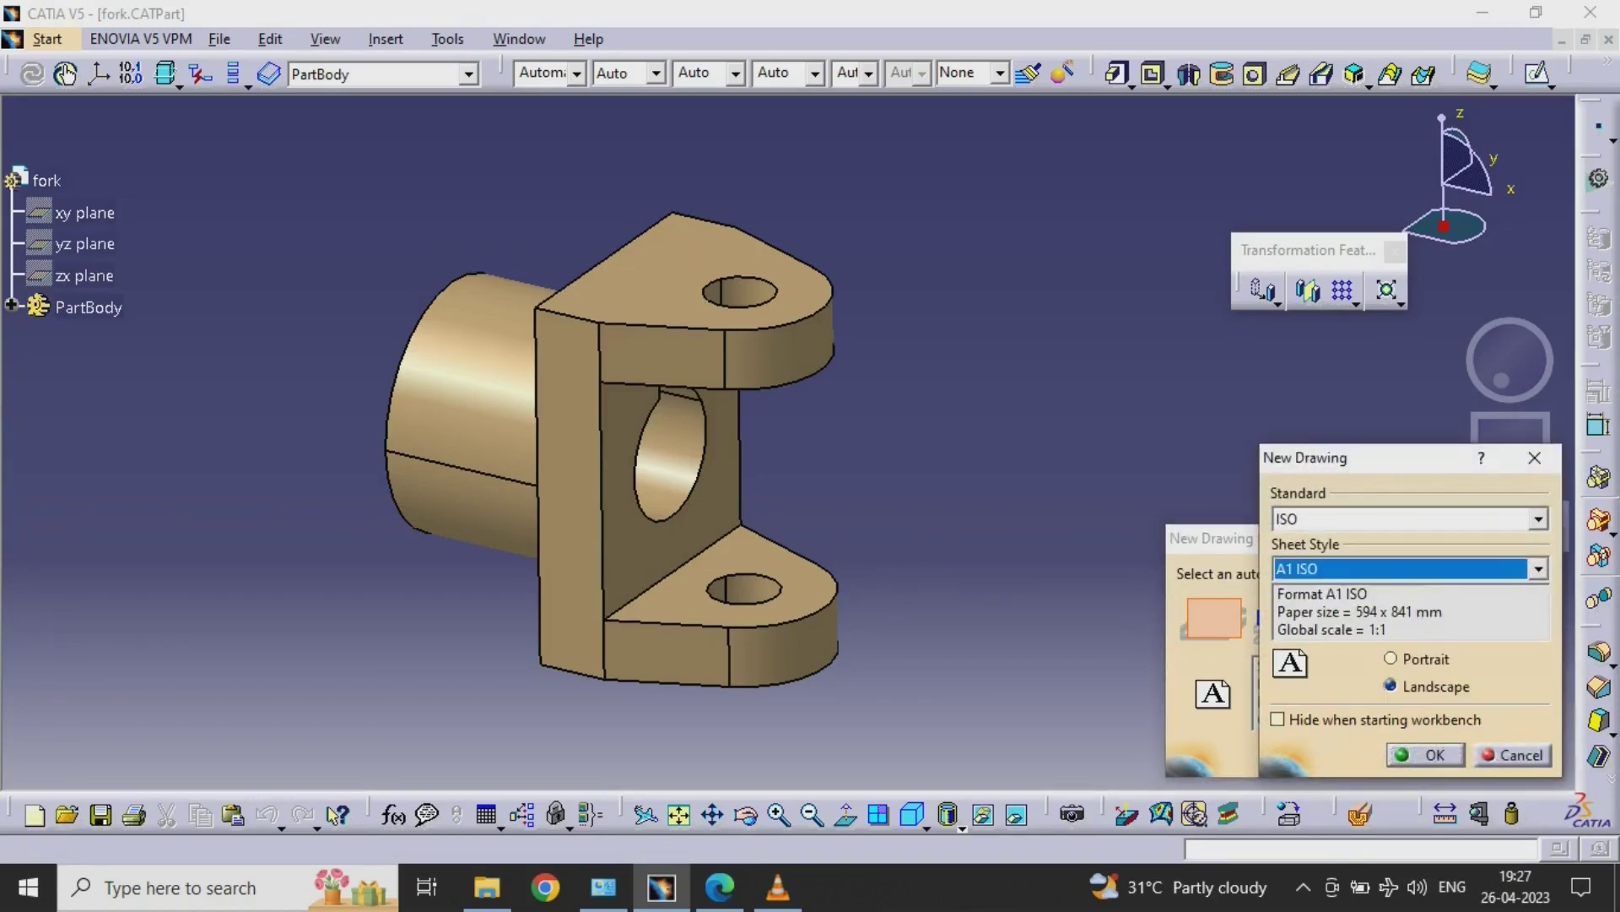
left_click(1426, 755)
left_click(1306, 755)
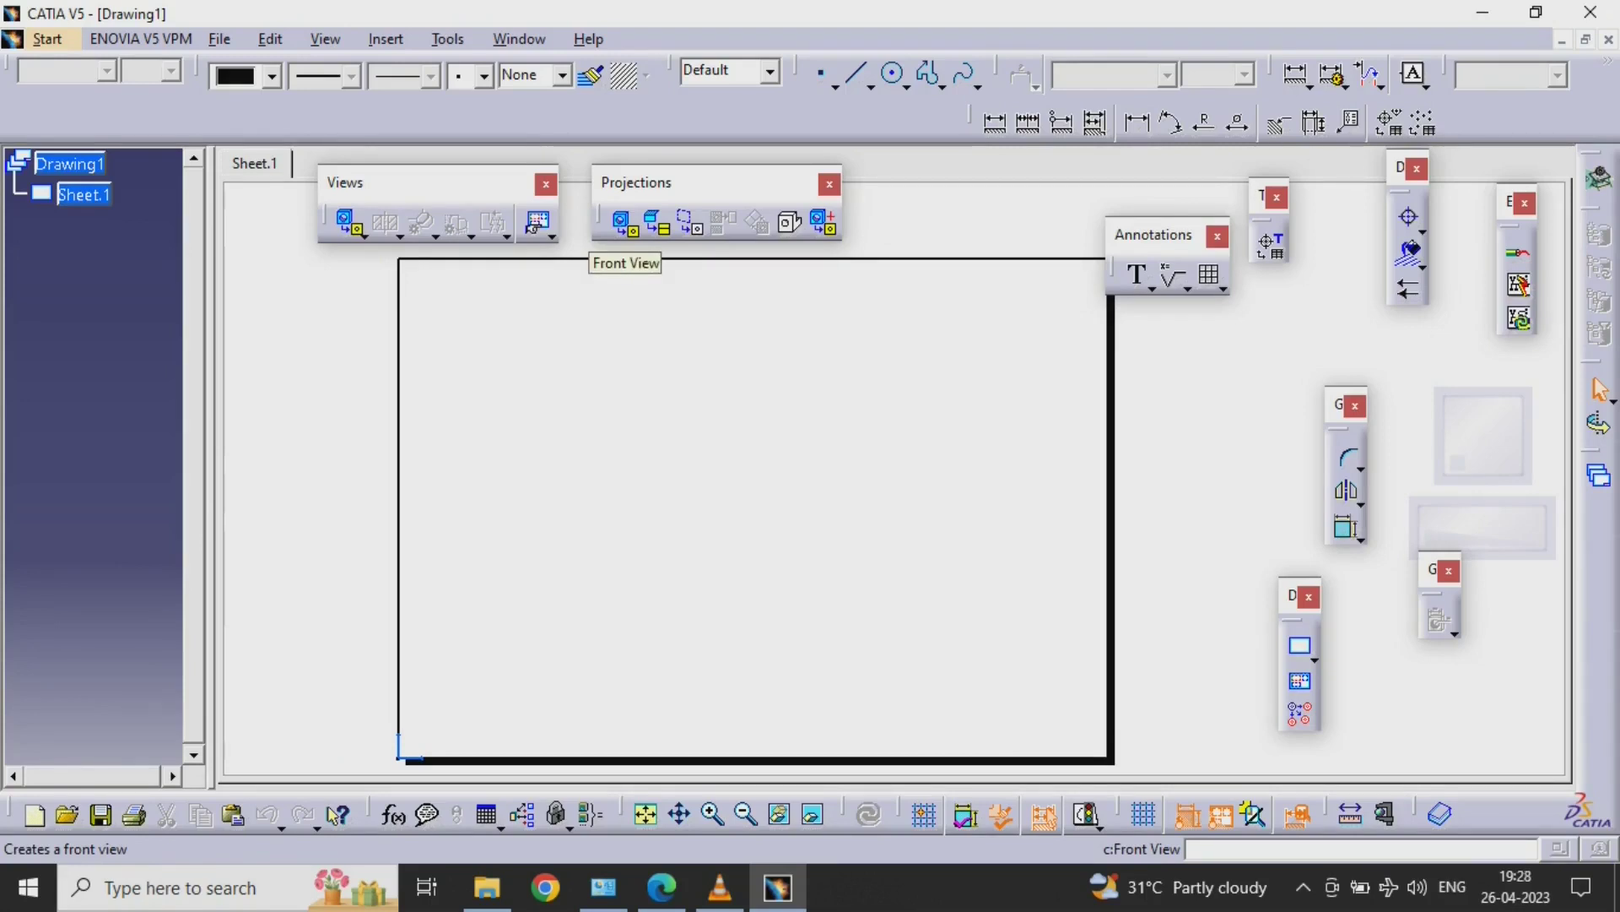
- Set the projection method of Sheet.1 to third angle standard
left_click(625, 224)
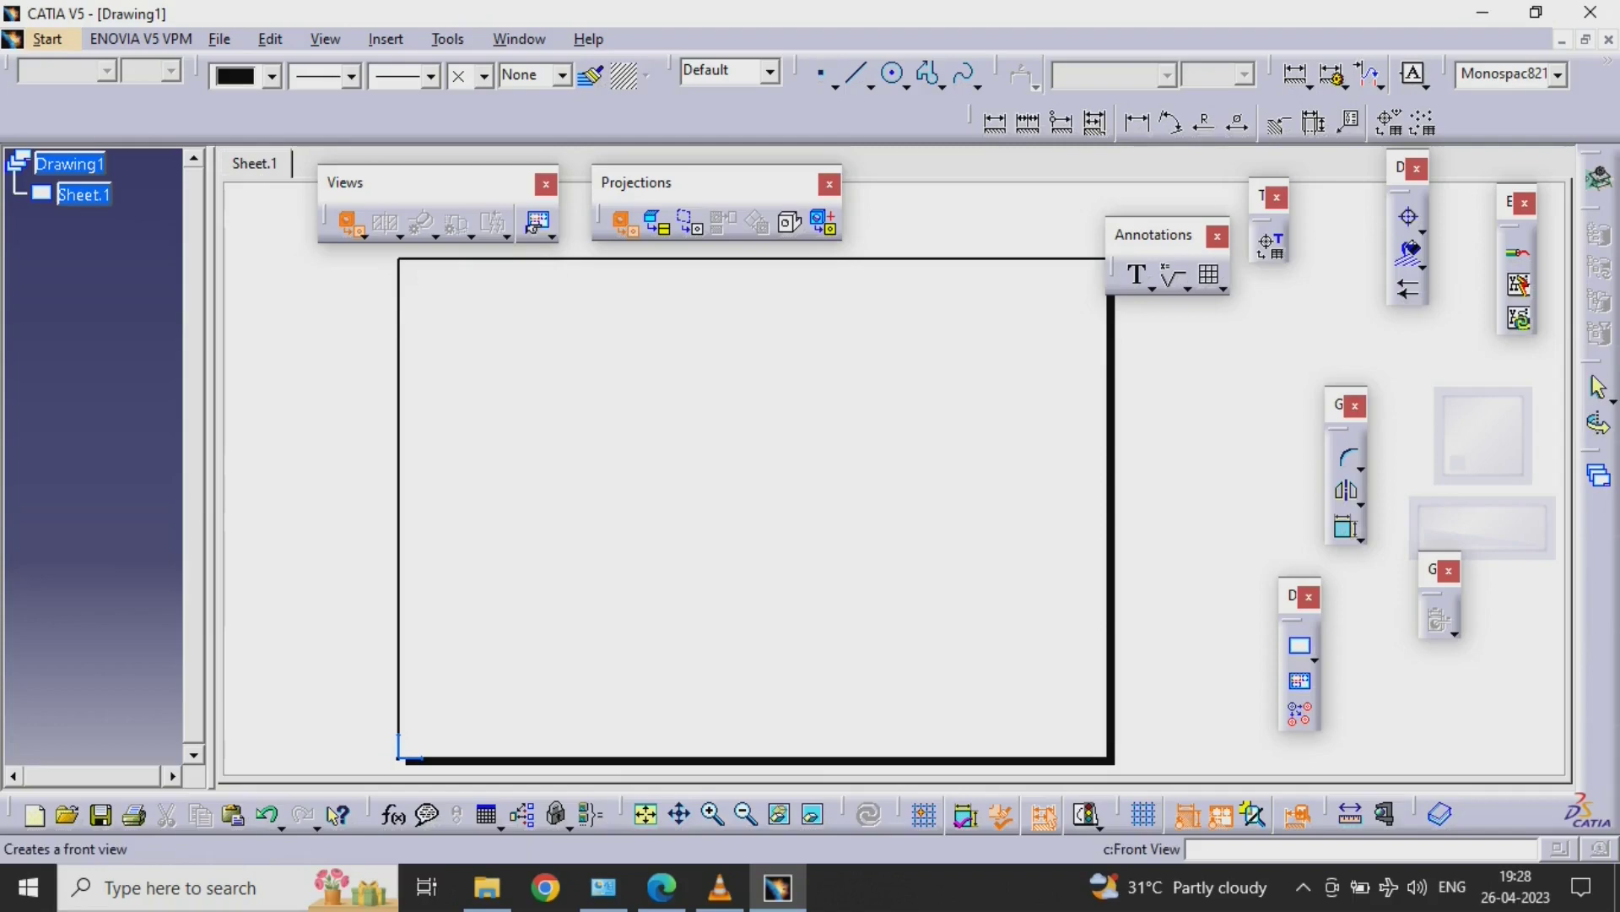
key("Escape")
right_click(84, 195)
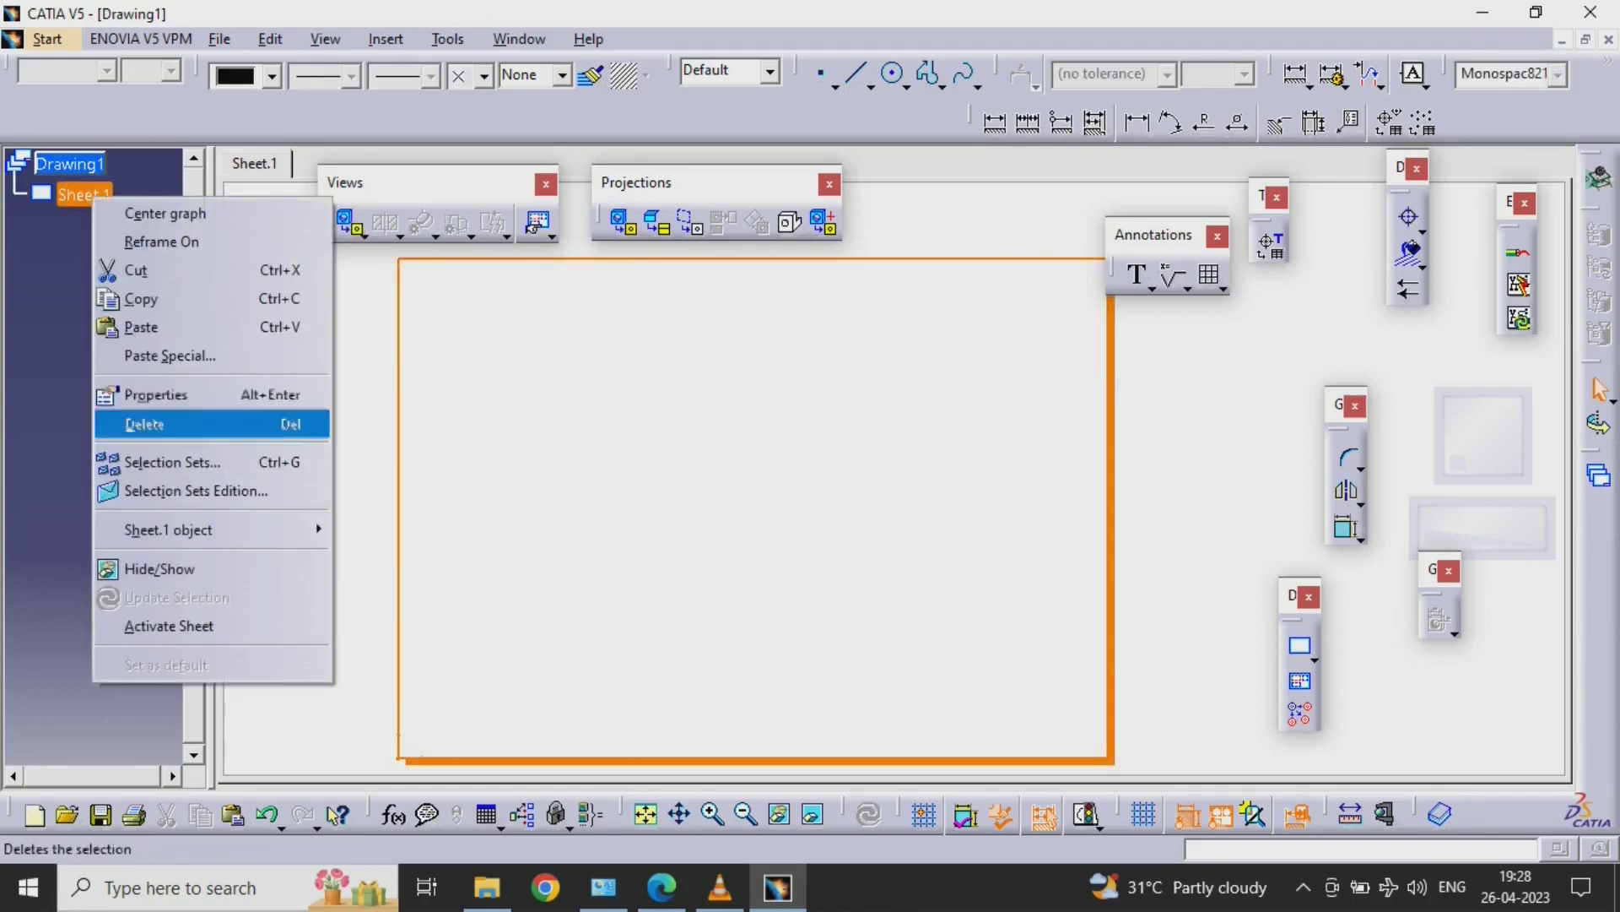
left_click(152, 394)
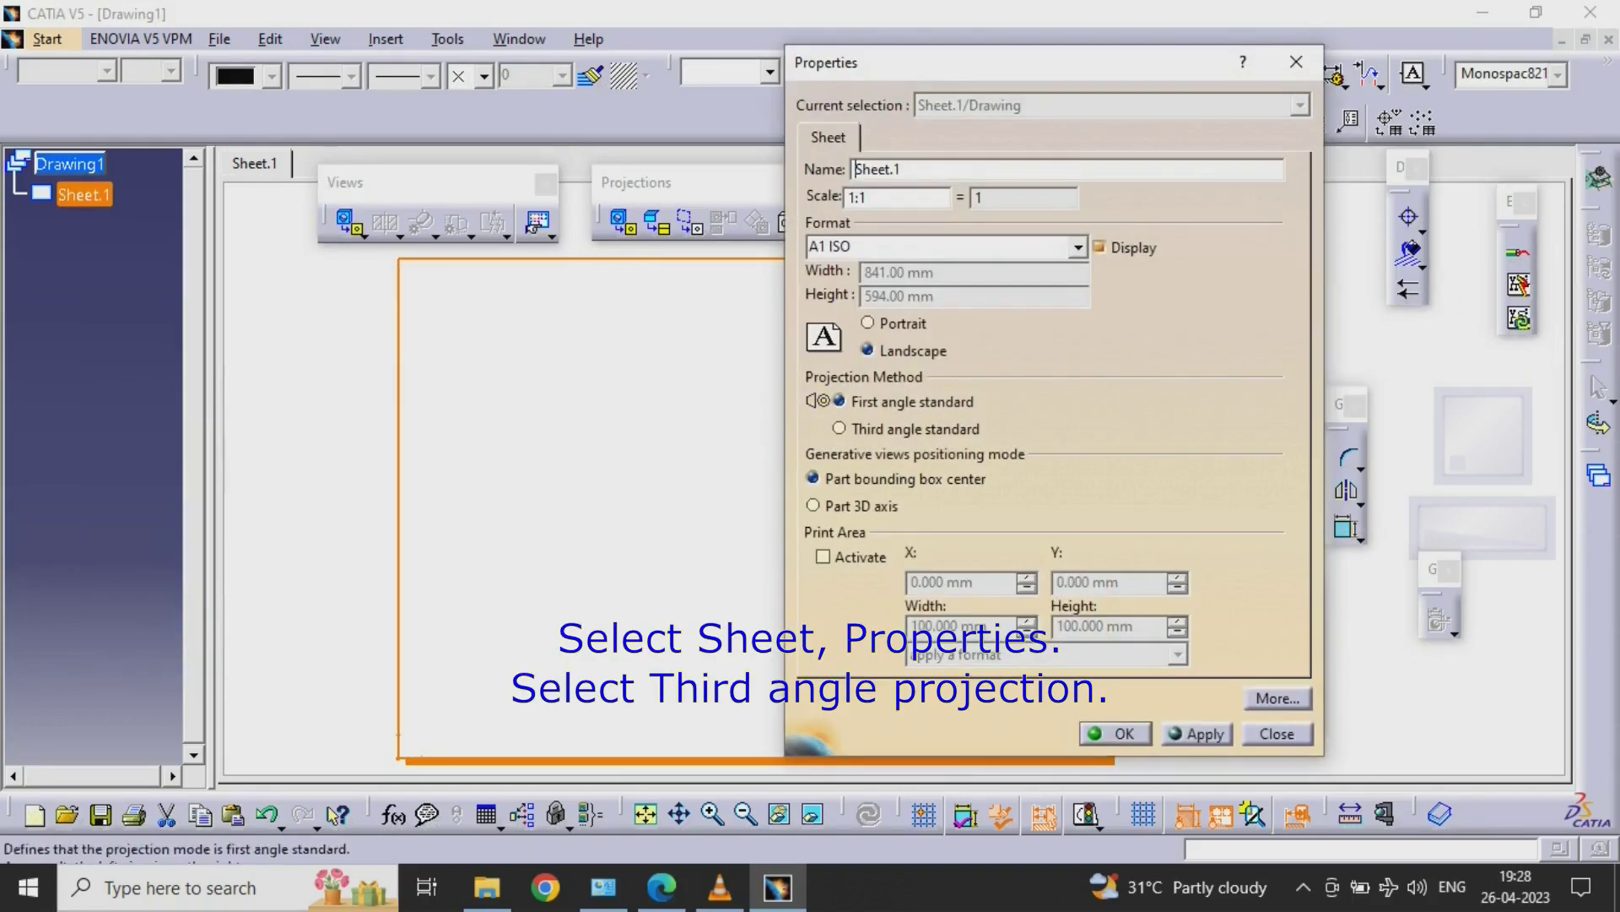
left_click(895, 428)
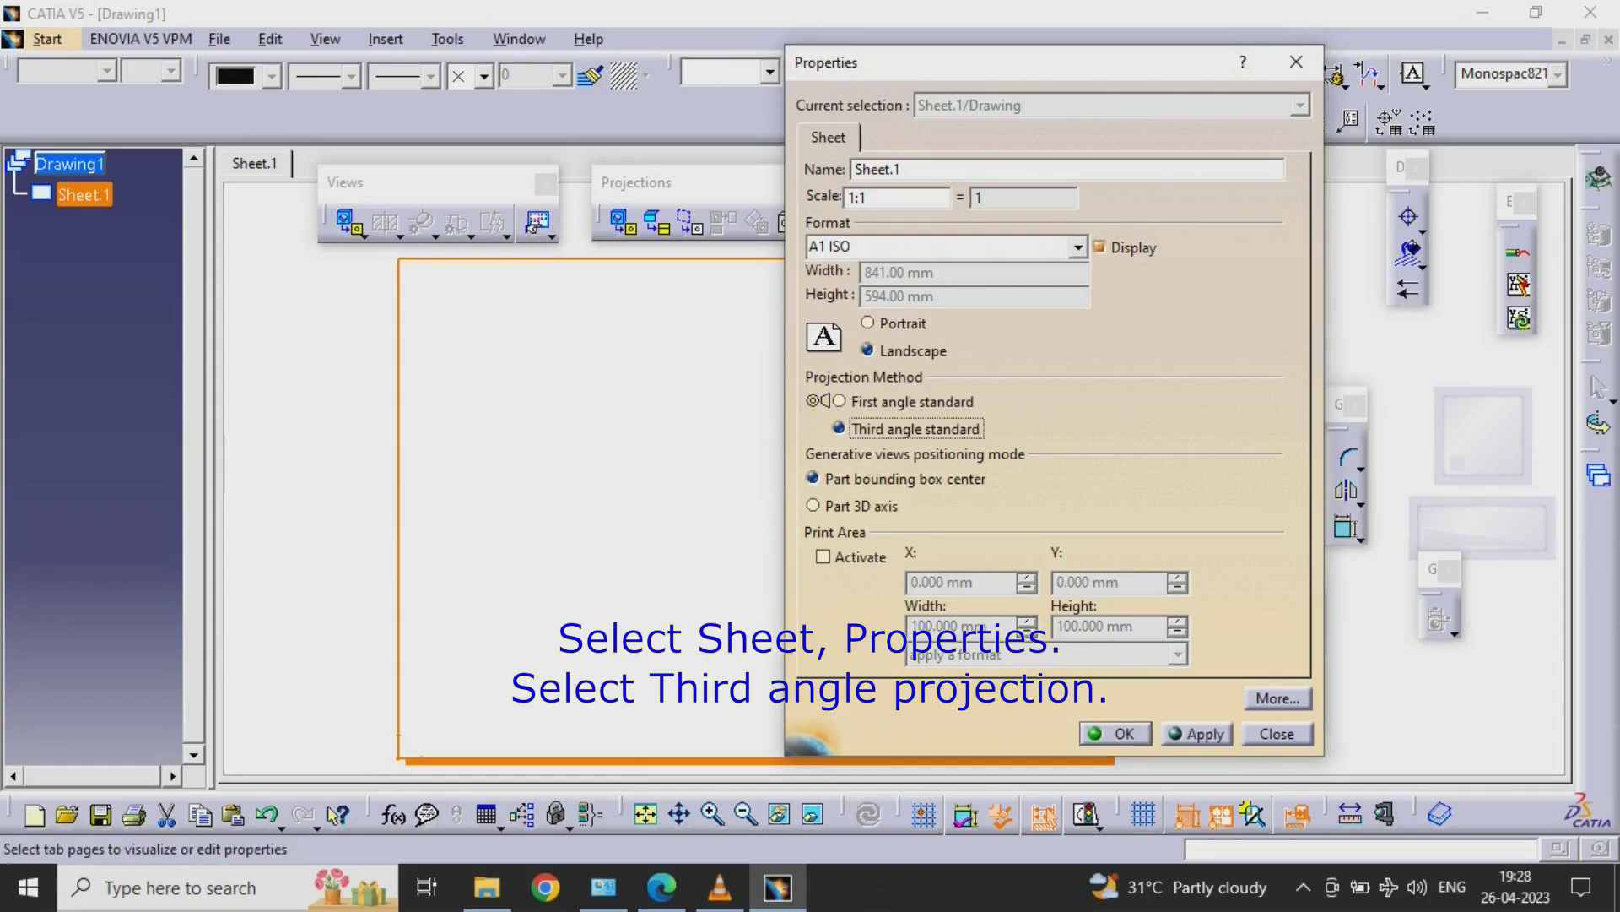
key("Return")
key("Escape")
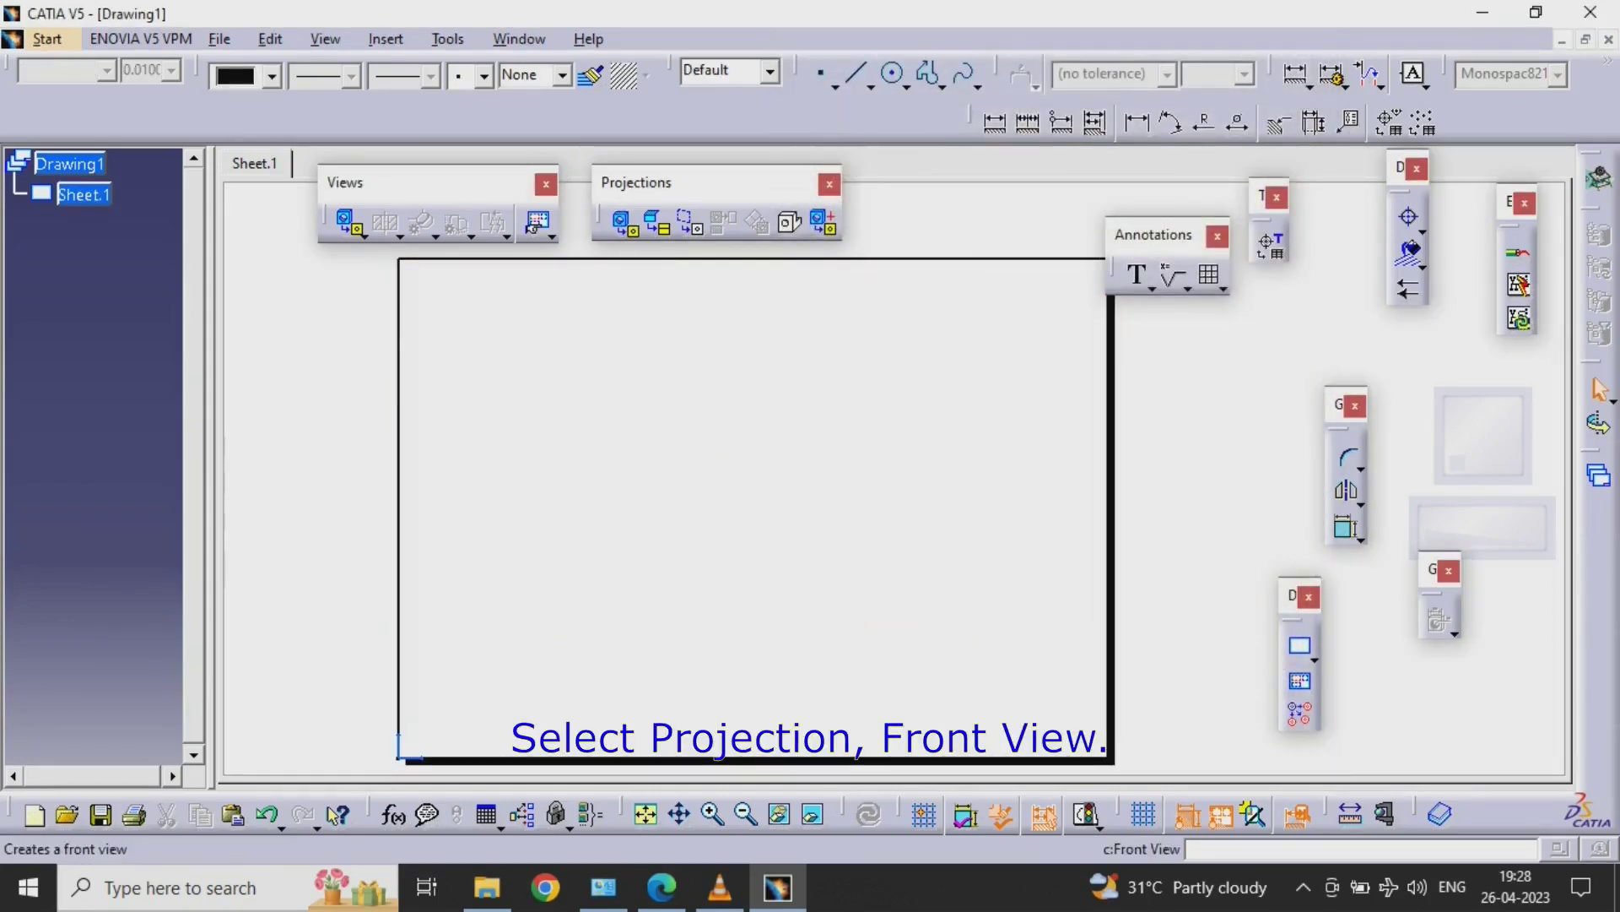
- Generate a front view of fork.CATPart on the sheet, using the narrow side face of the fork's upright plate as reference plane
left_click(538, 222)
left_click(519, 39)
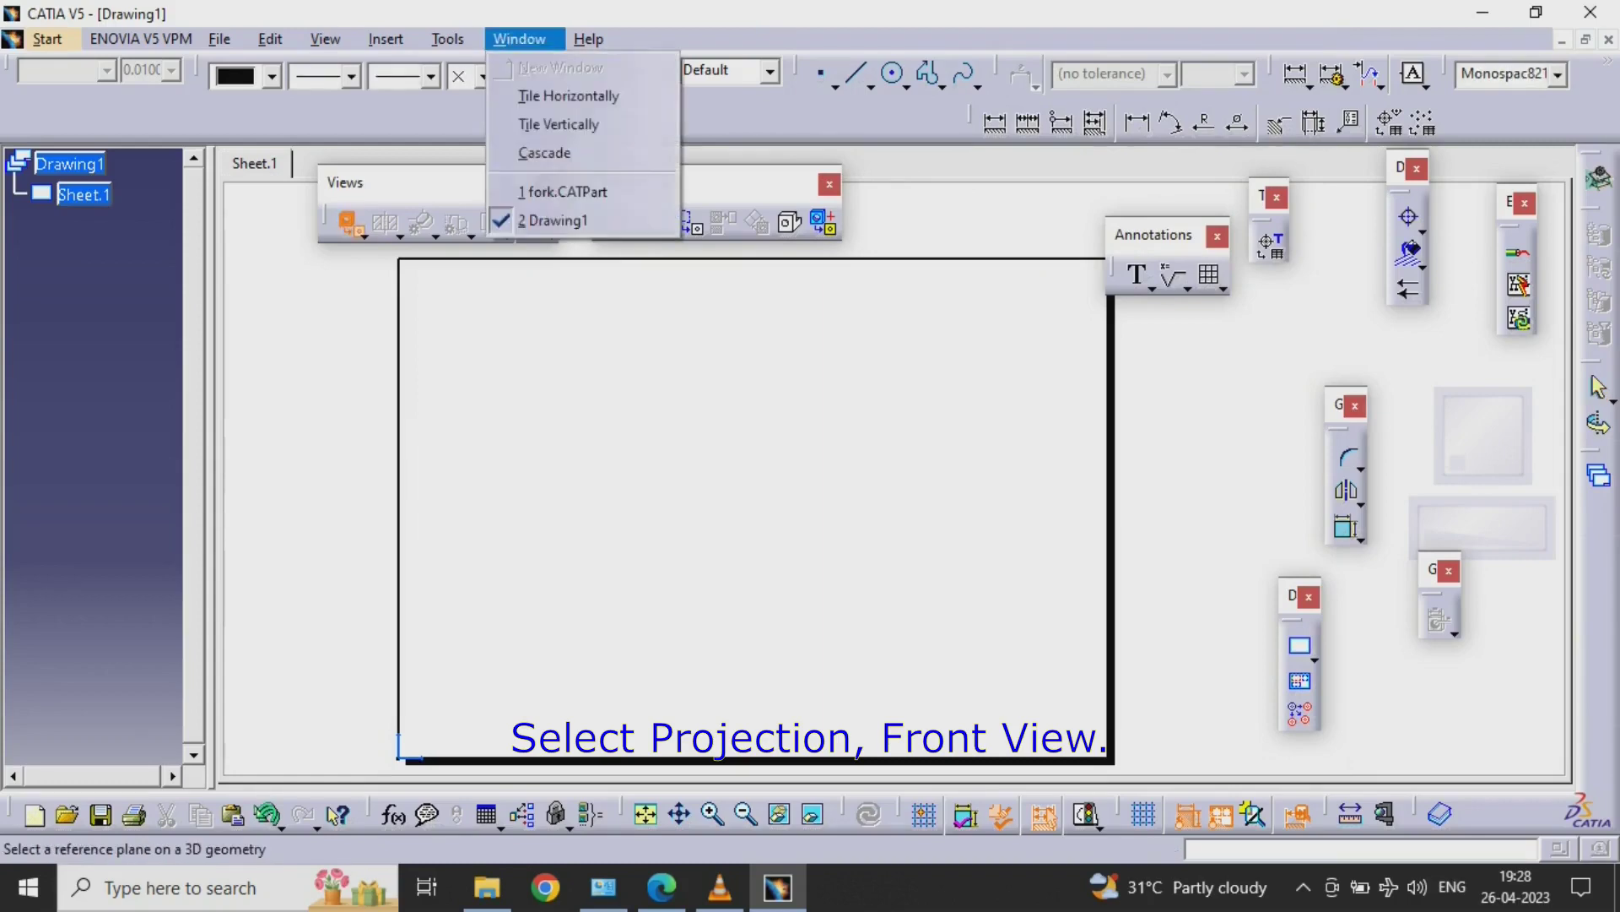
left_click(563, 191)
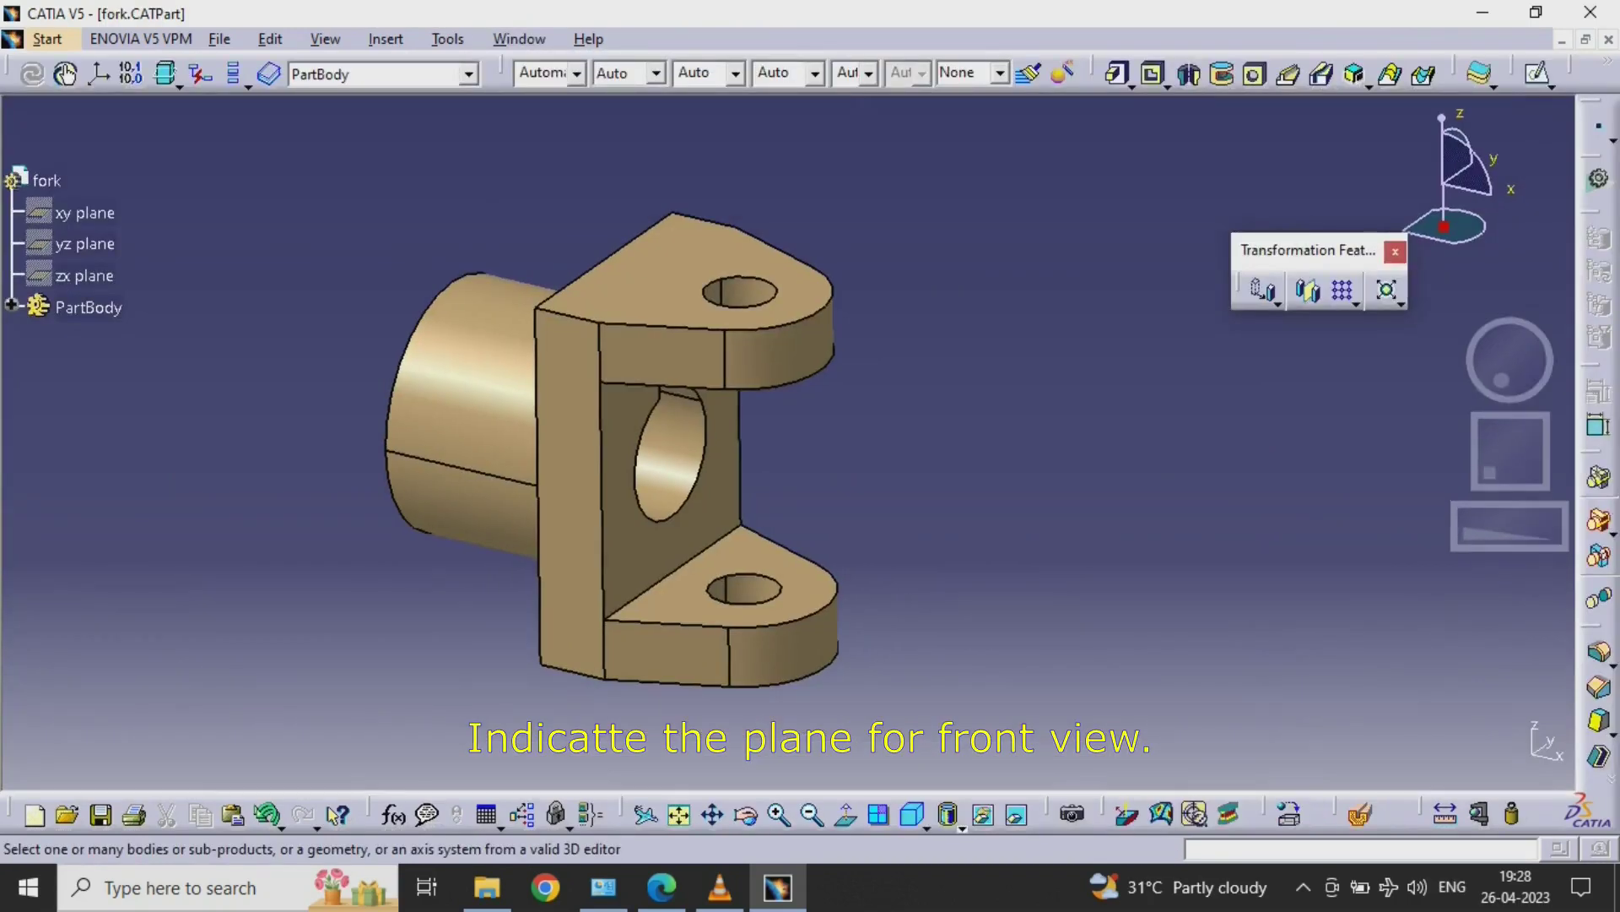
left_click(565, 490)
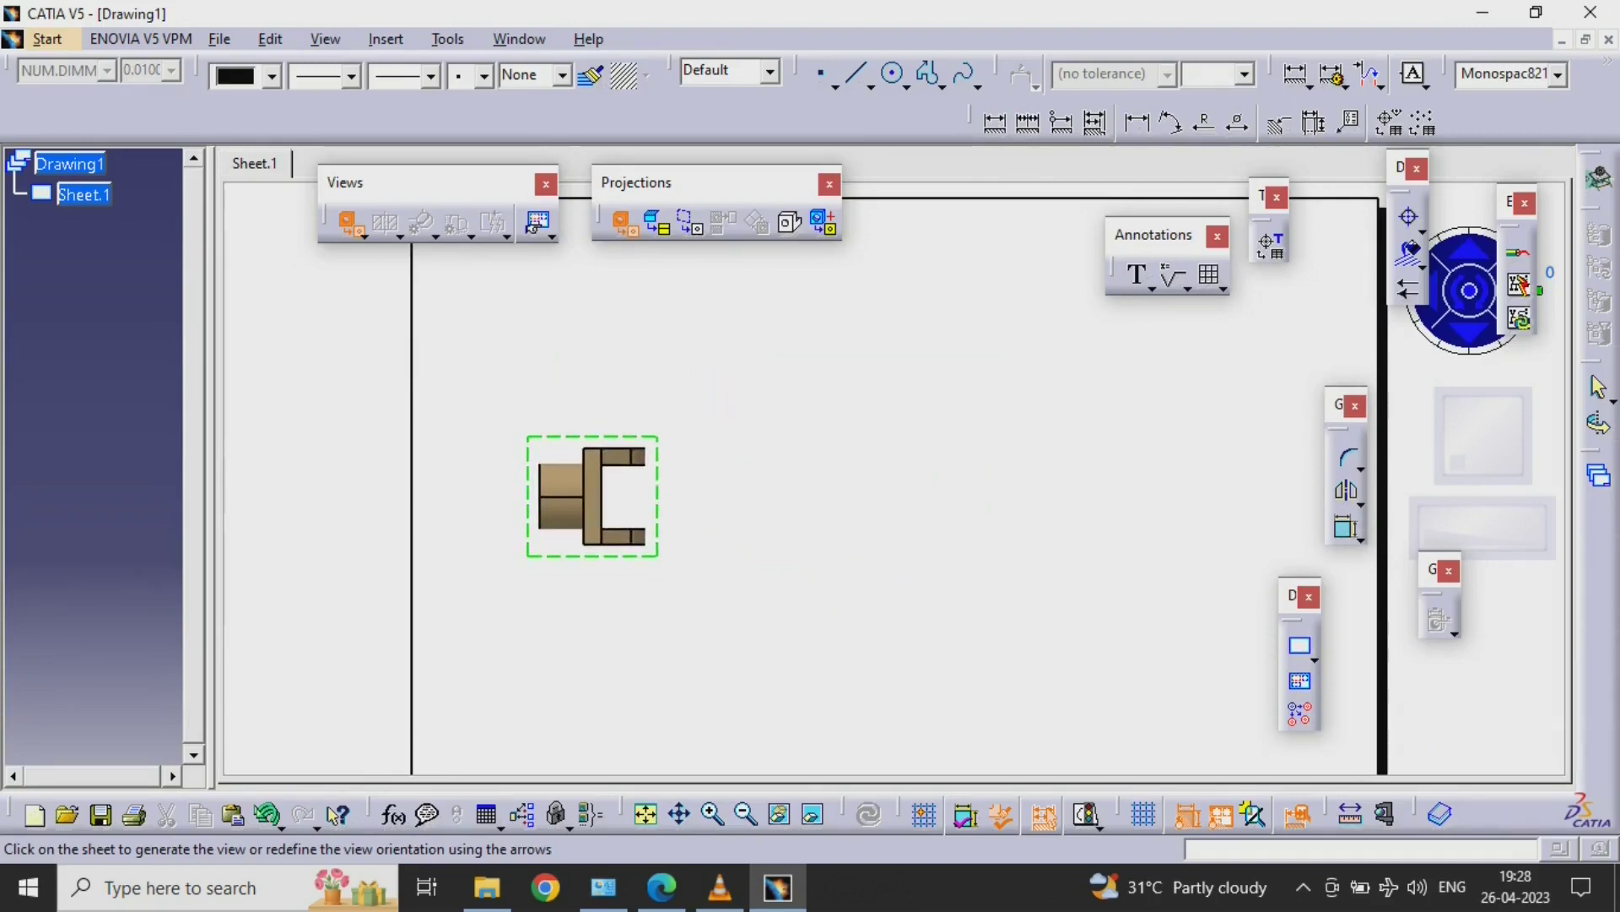
left_click(593, 496)
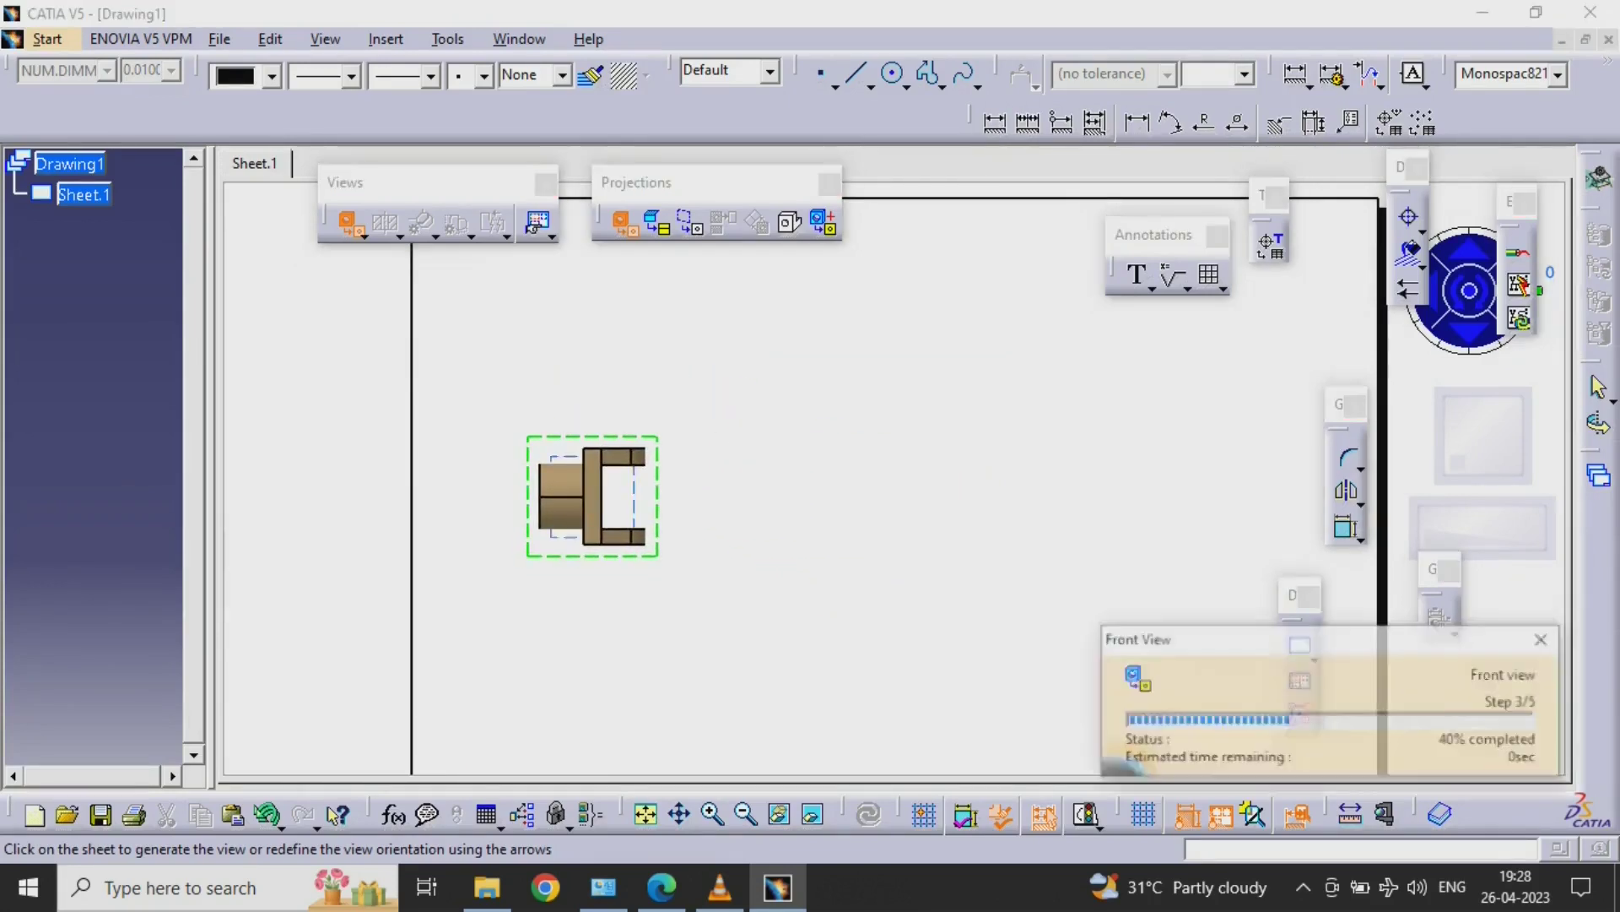
- Move the front view's name and scale text further below the view geometry
mouse_move(460, 608)
middle_mouse_down("ctrl")
mouse_move(460, 557)
mouse_move(626, 557)
mouse_move(626, 596)
middle_mouse_up("ctrl")
middle_click_drag(627, 596, 626, 655)
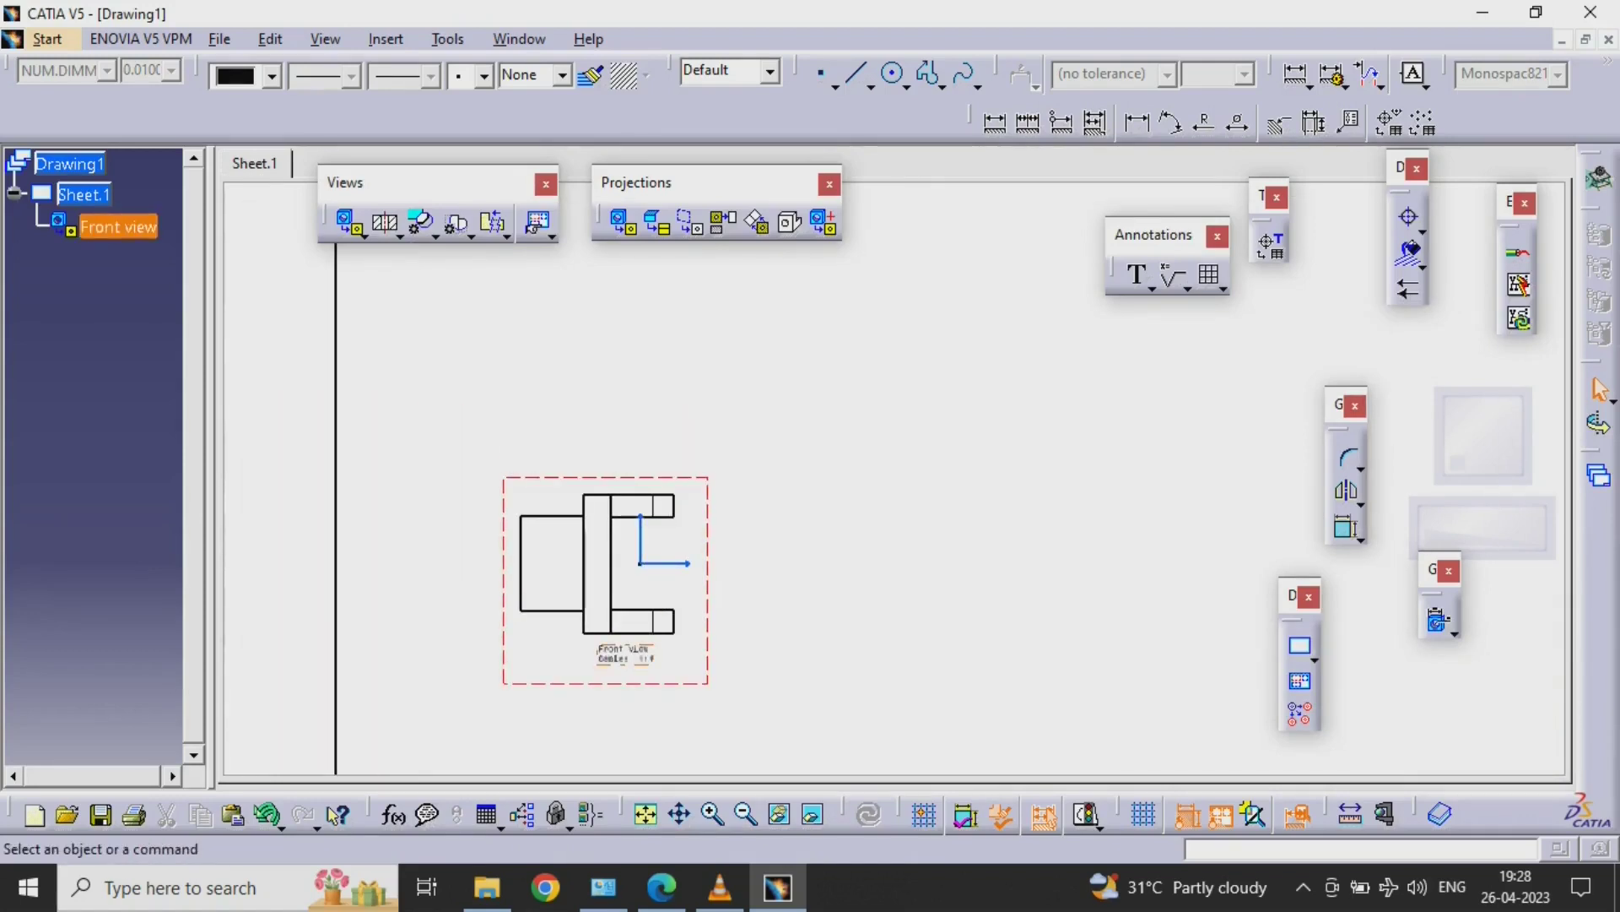
left_click_drag(624, 654, 602, 738)
key("Escape")
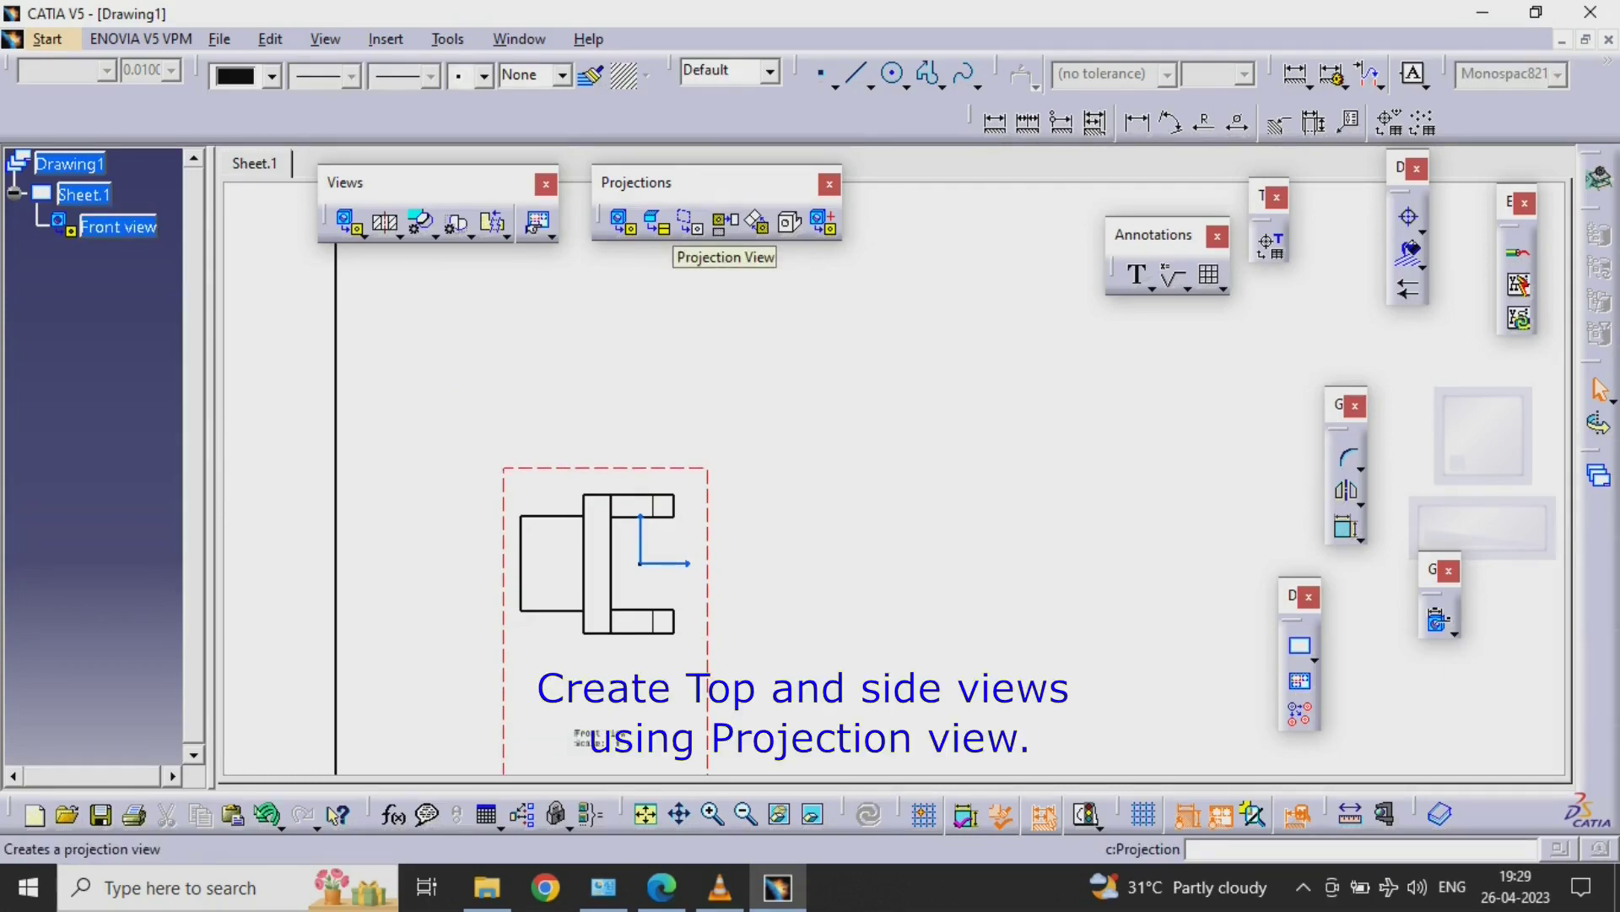
- Project a right view beside the front view and a top view above it
left_click(724, 221)
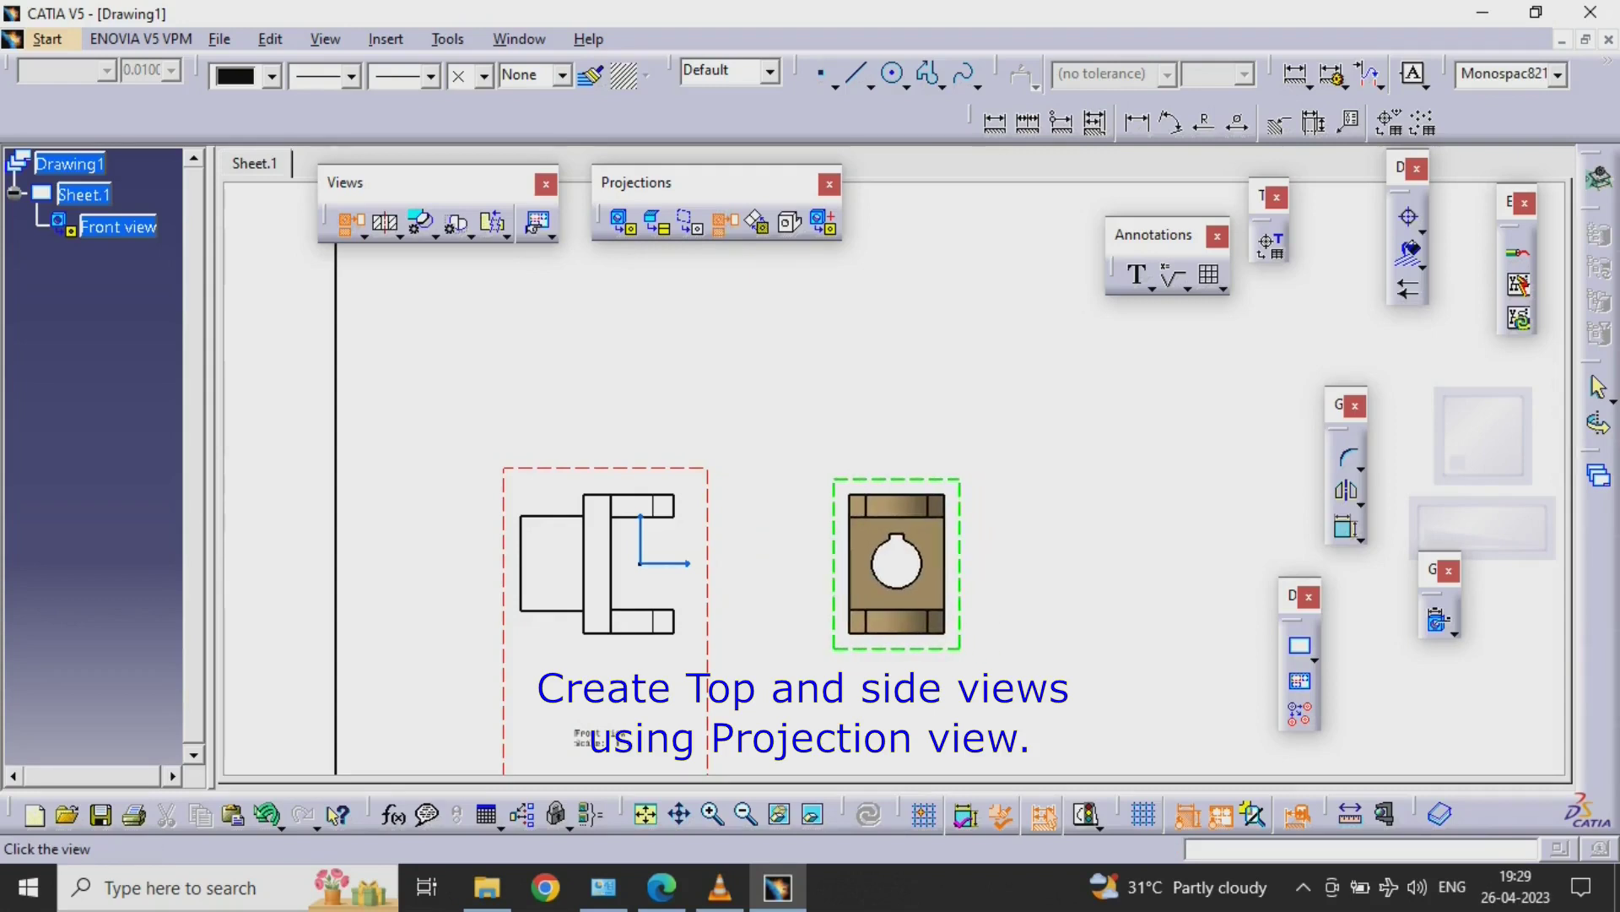
left_click(898, 564)
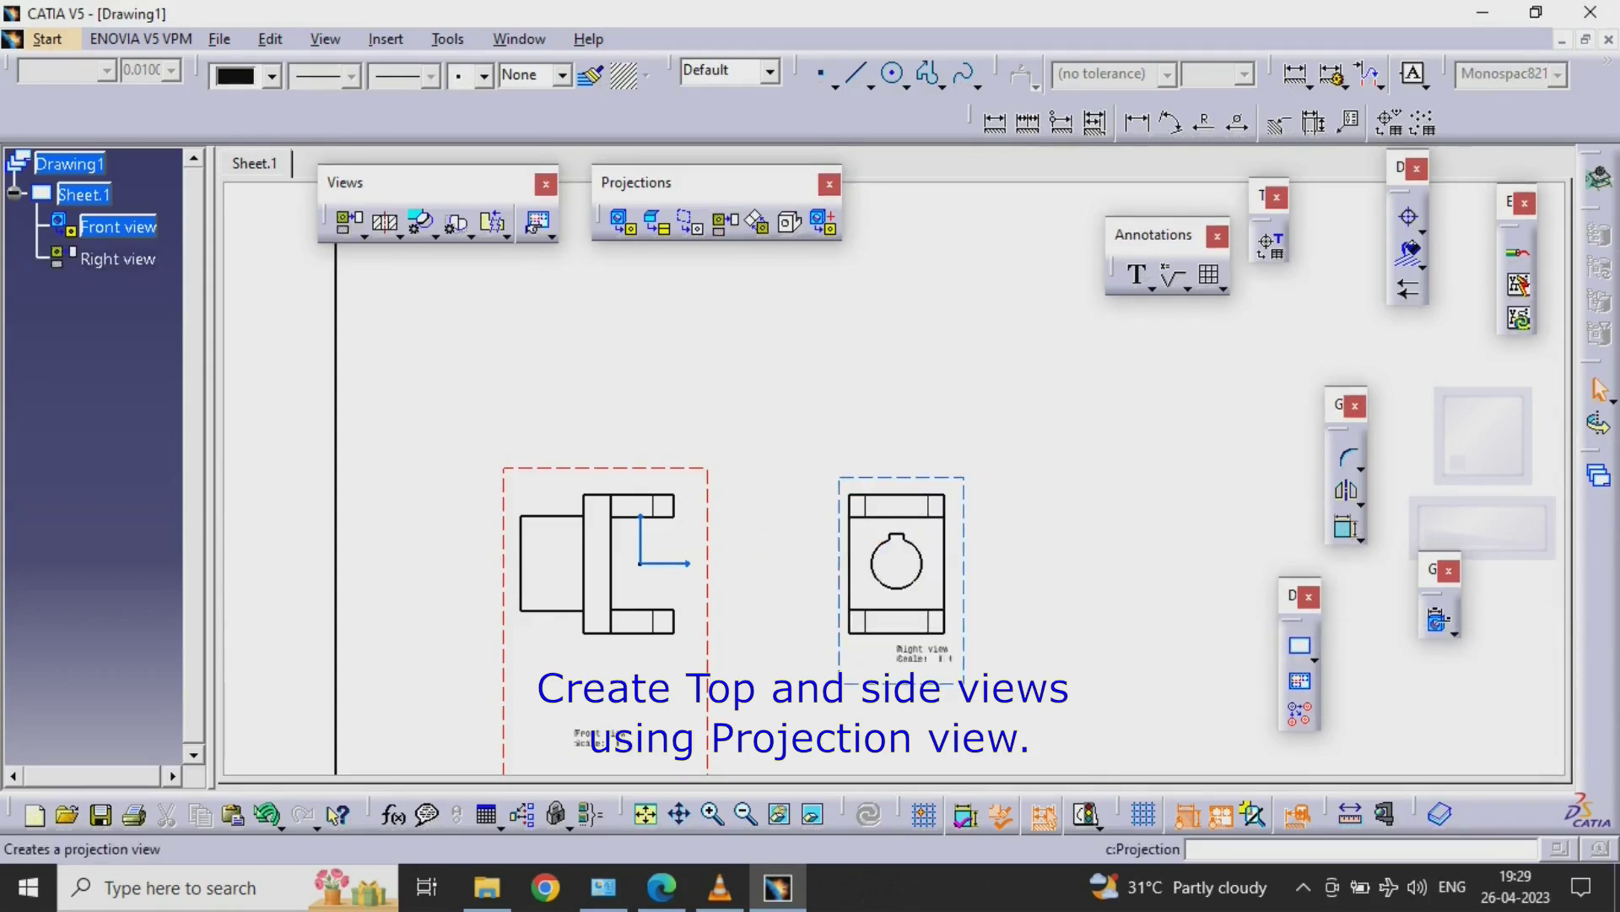
left_click(724, 221)
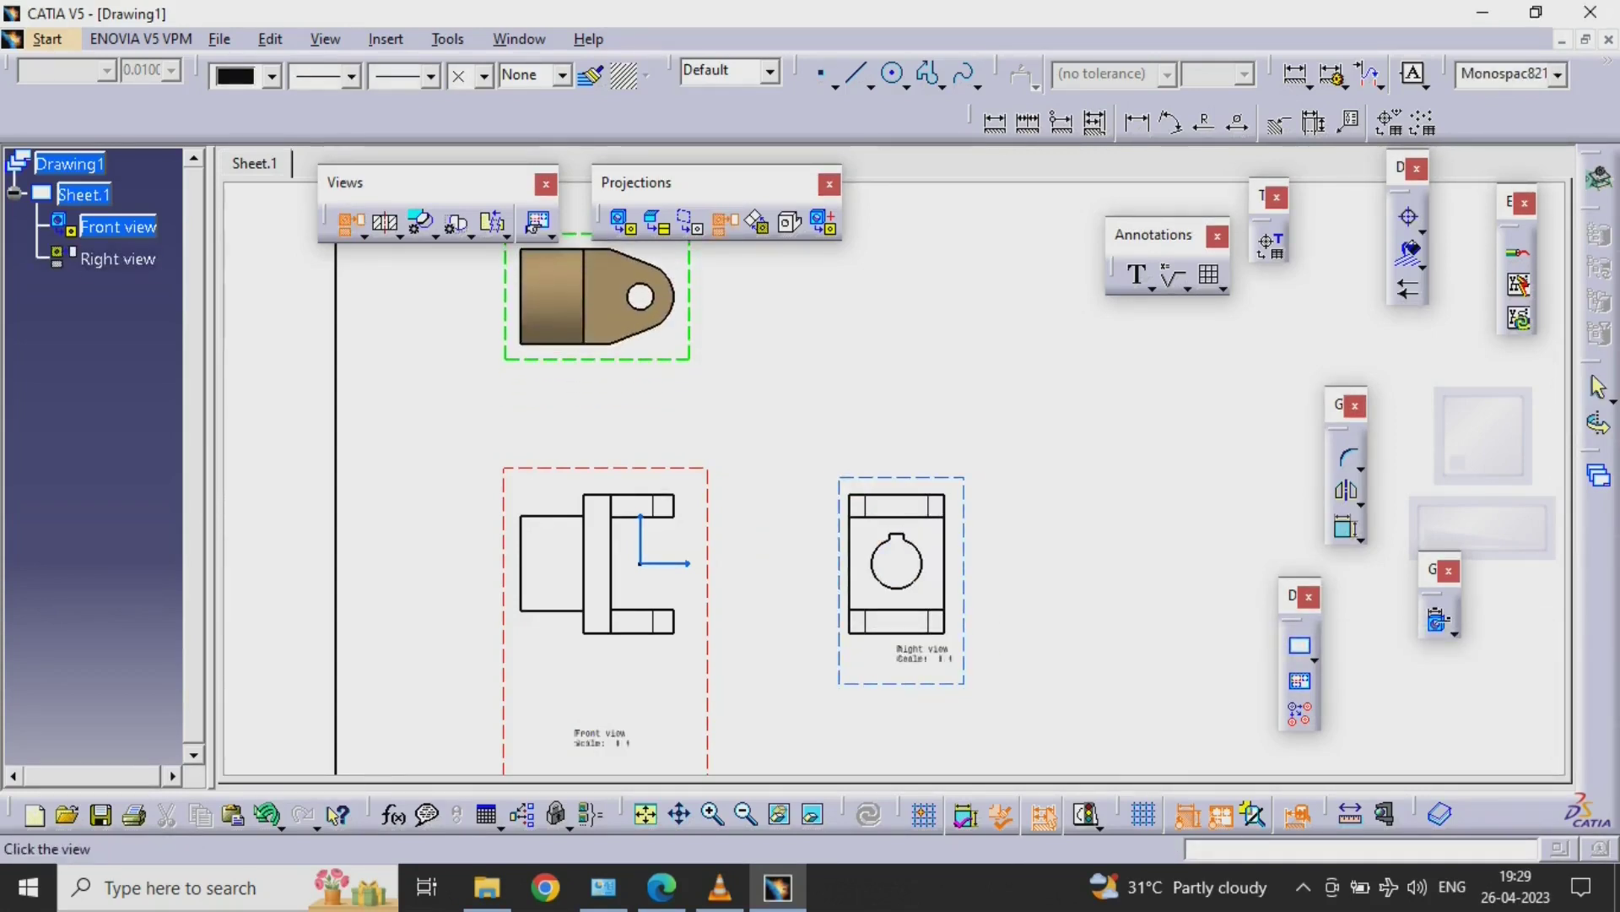
left_click(597, 291)
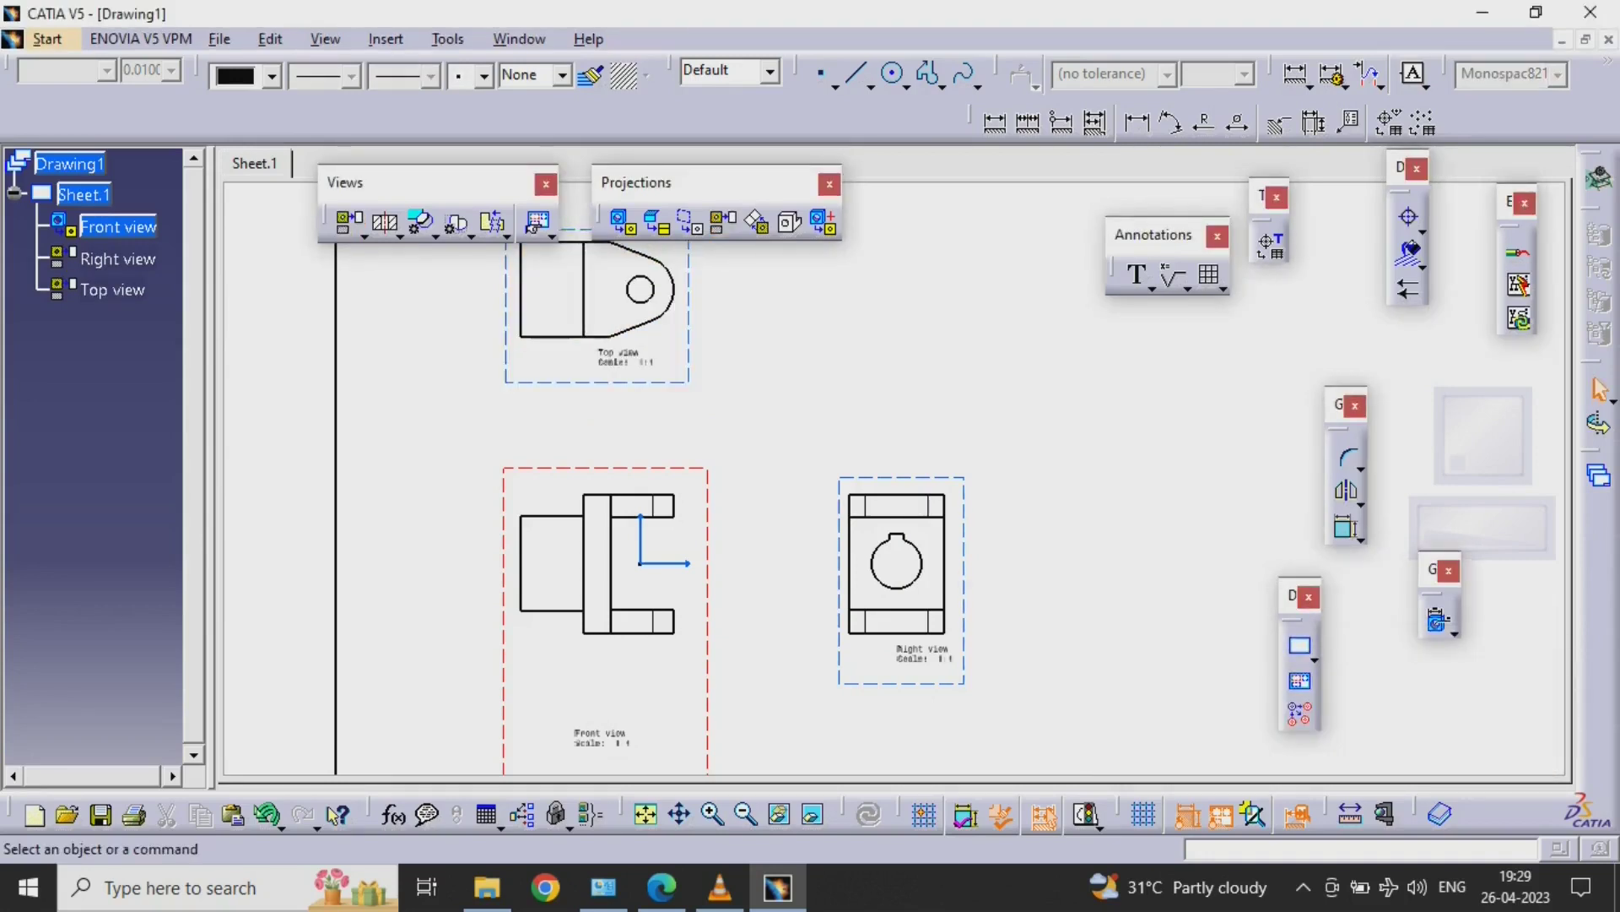
- Turn on hidden lines and center lines for the front view, keeping its scale at 1:1
mouse_move(759, 473)
middle_mouse_down()
mouse_move(743, 523)
mouse_move(726, 498)
mouse_move(696, 535)
middle_mouse_up()
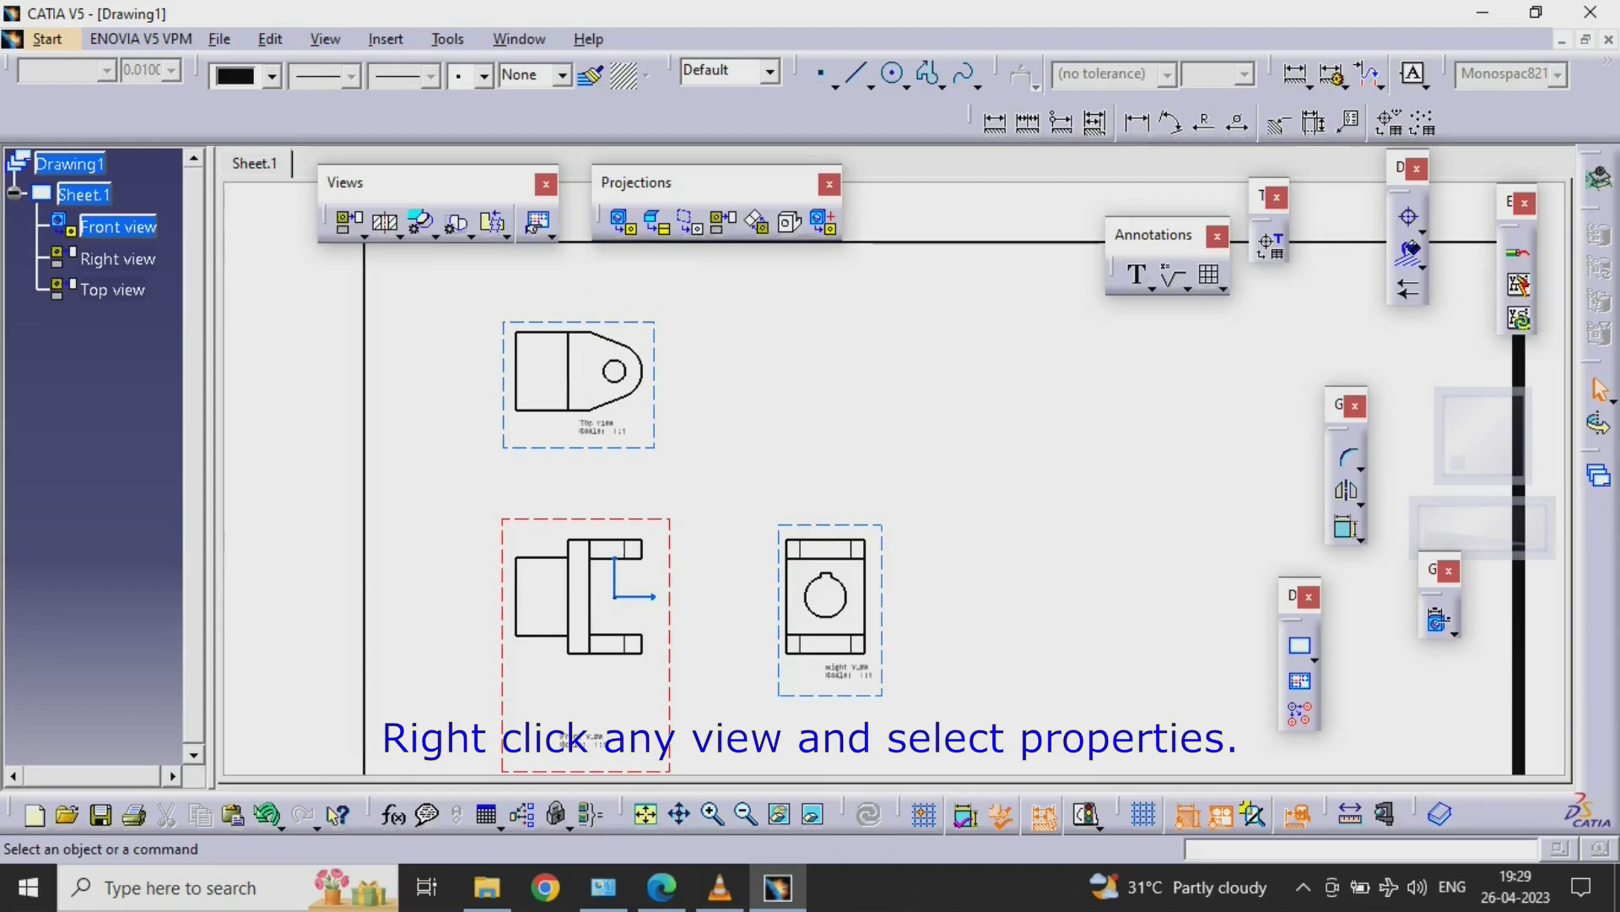
right_click(665, 521)
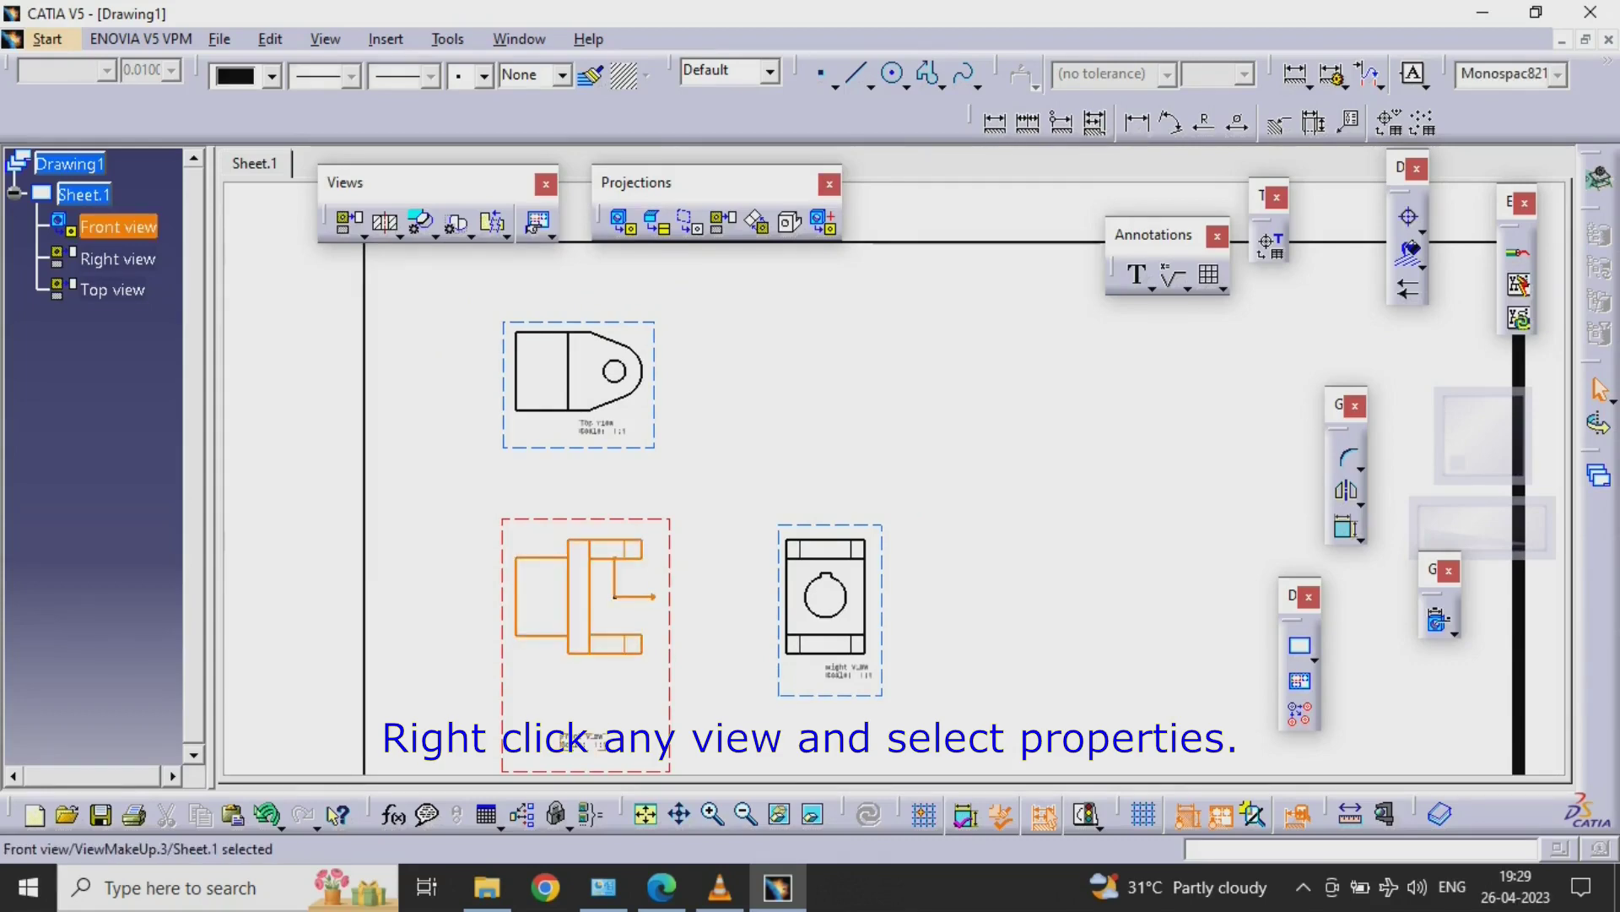
left_click(727, 148)
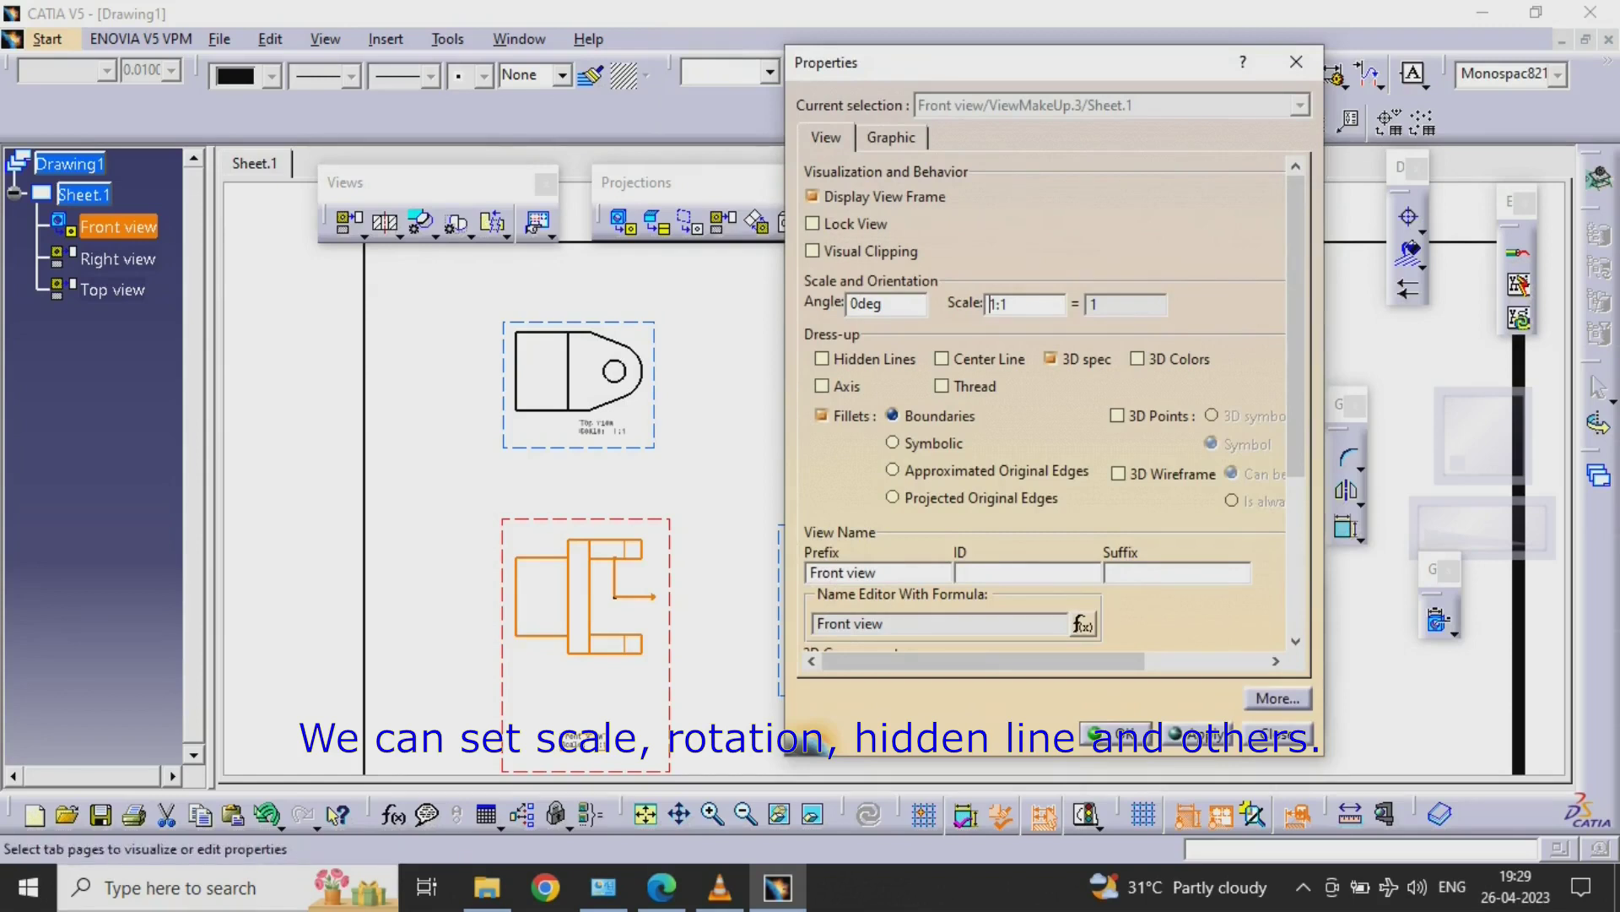
left_click_drag(1009, 304, 988, 303)
key("Tab")
left_click(942, 359)
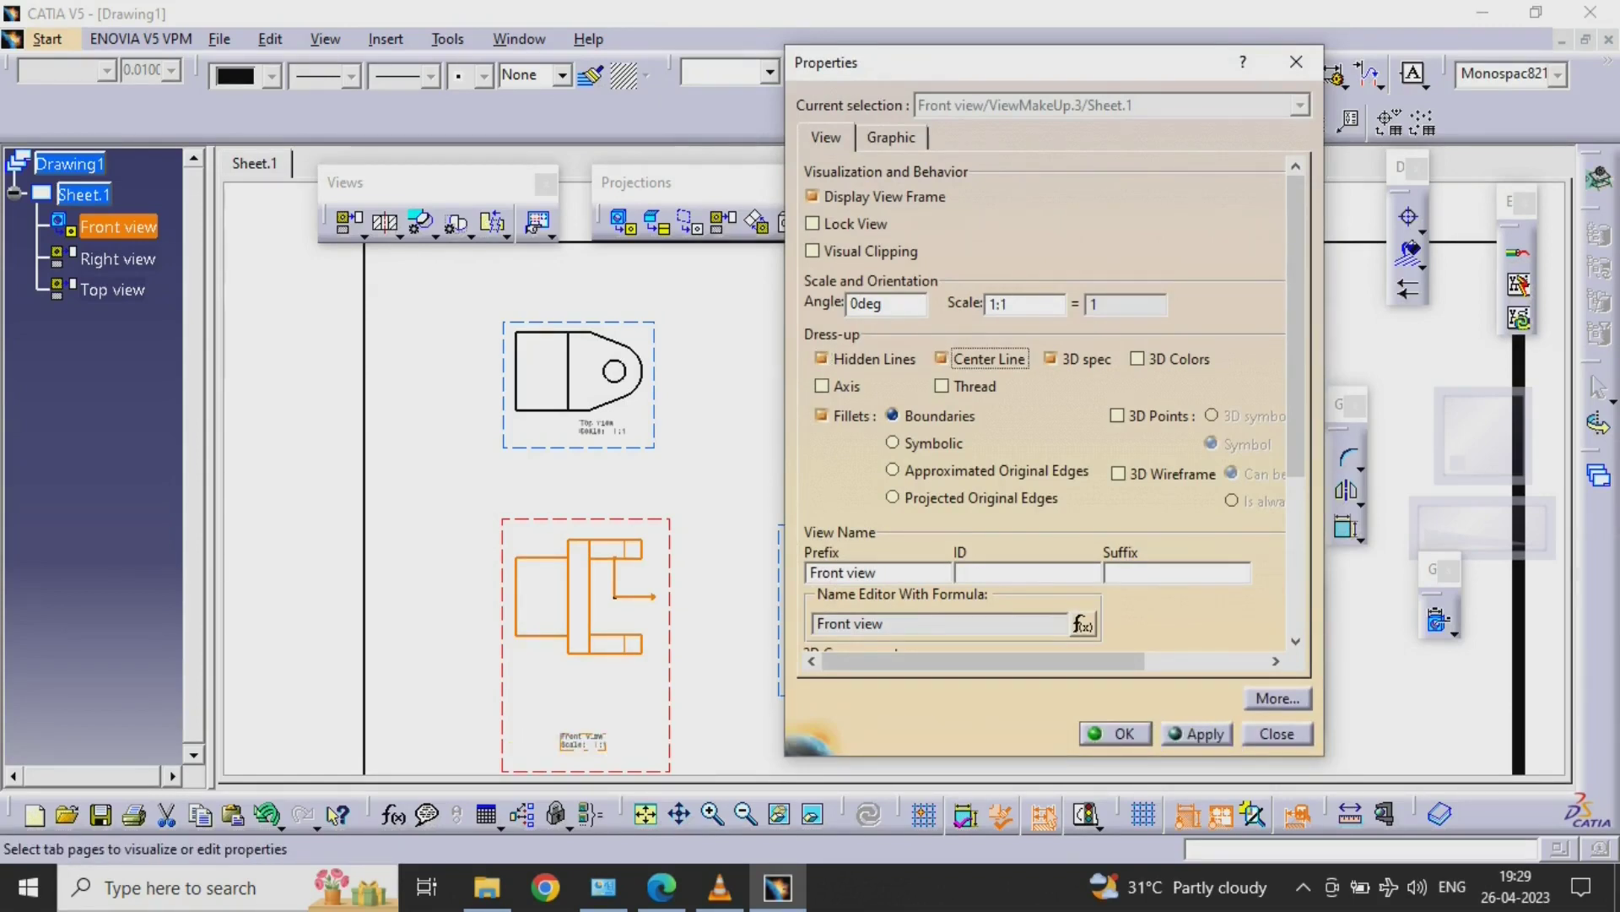
key("Return")
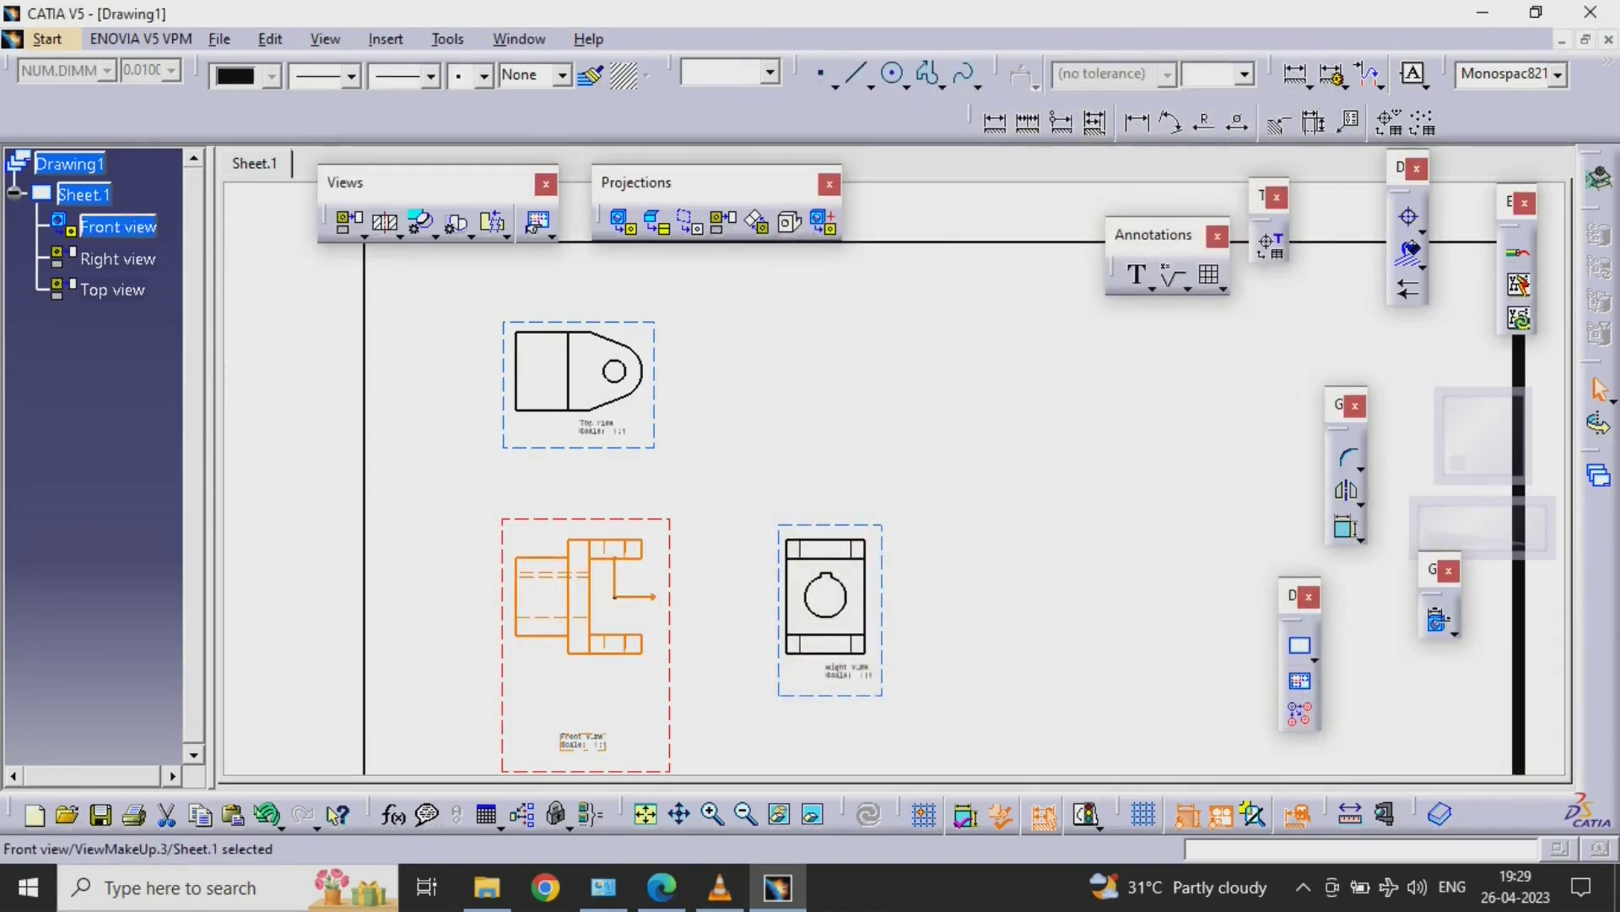
key("Escape")
- Make the top view current and turn on its hidden lines, center lines and axes
scroll(574, 652, "up", 5)
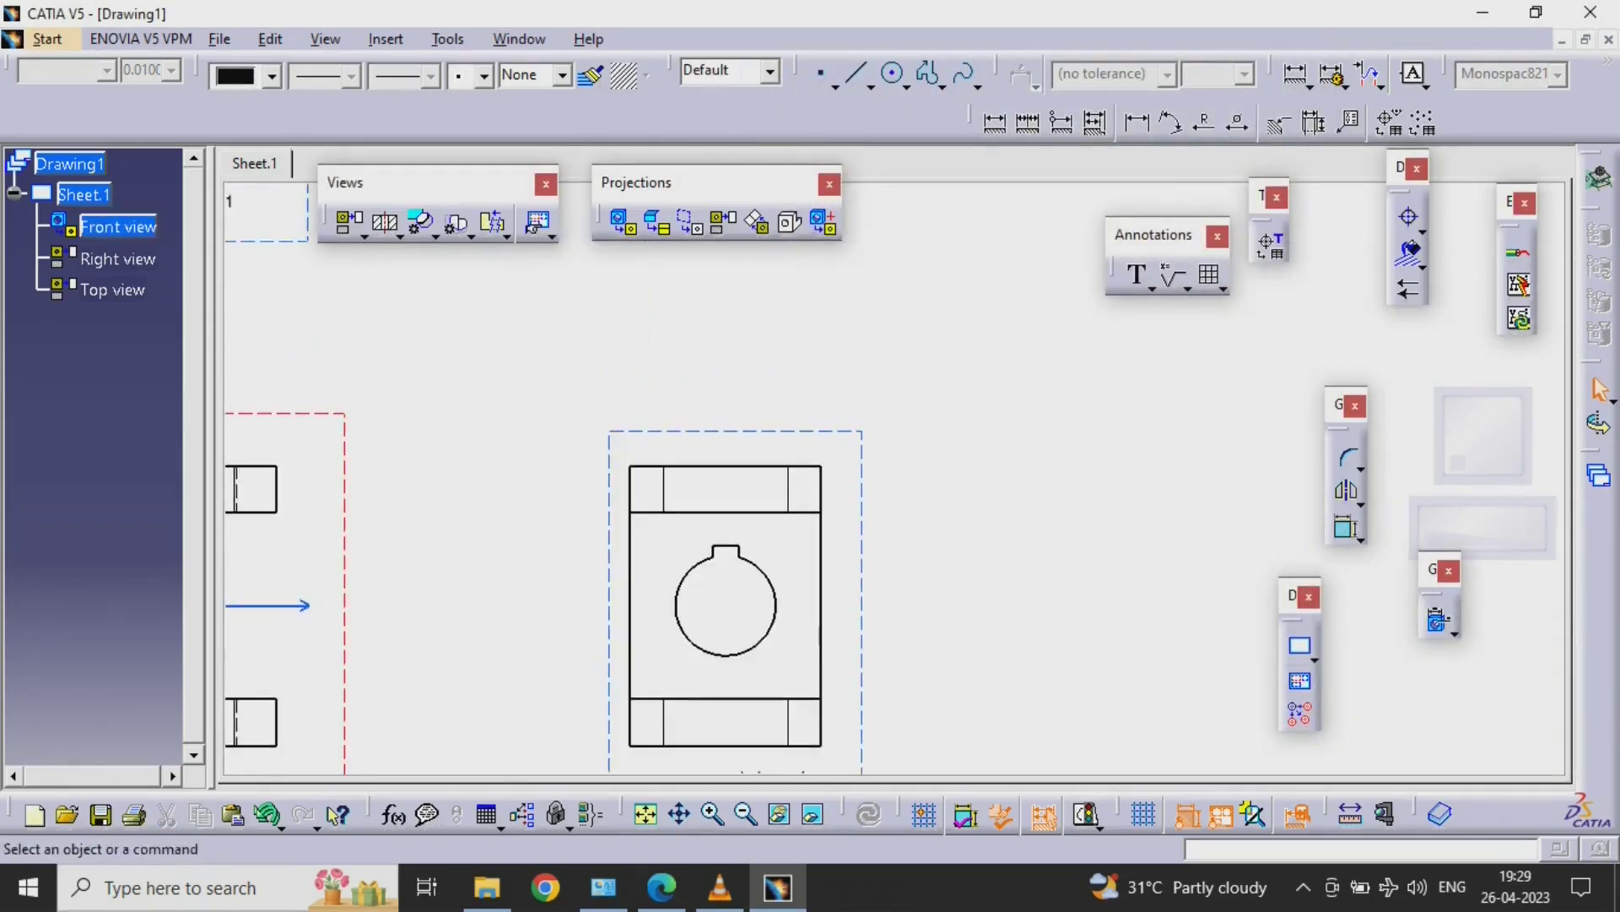
mouse_move(1130, 346)
middle_mouse_down()
mouse_move(1030, 391)
mouse_move(1010, 737)
middle_mouse_up()
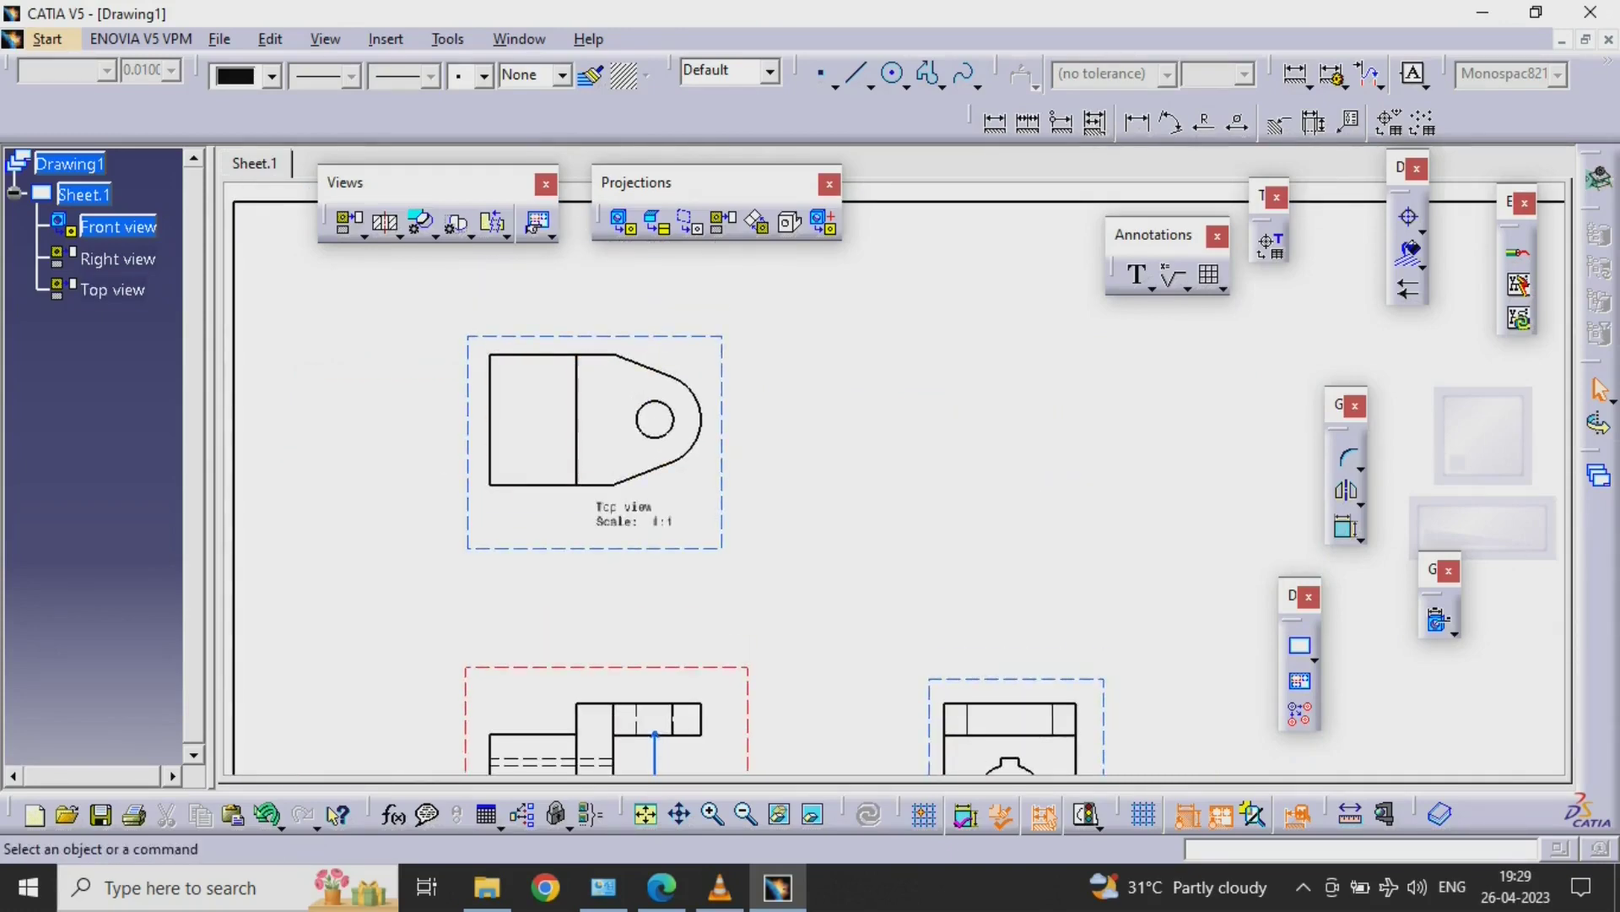
double_click(692, 548)
left_click(633, 513)
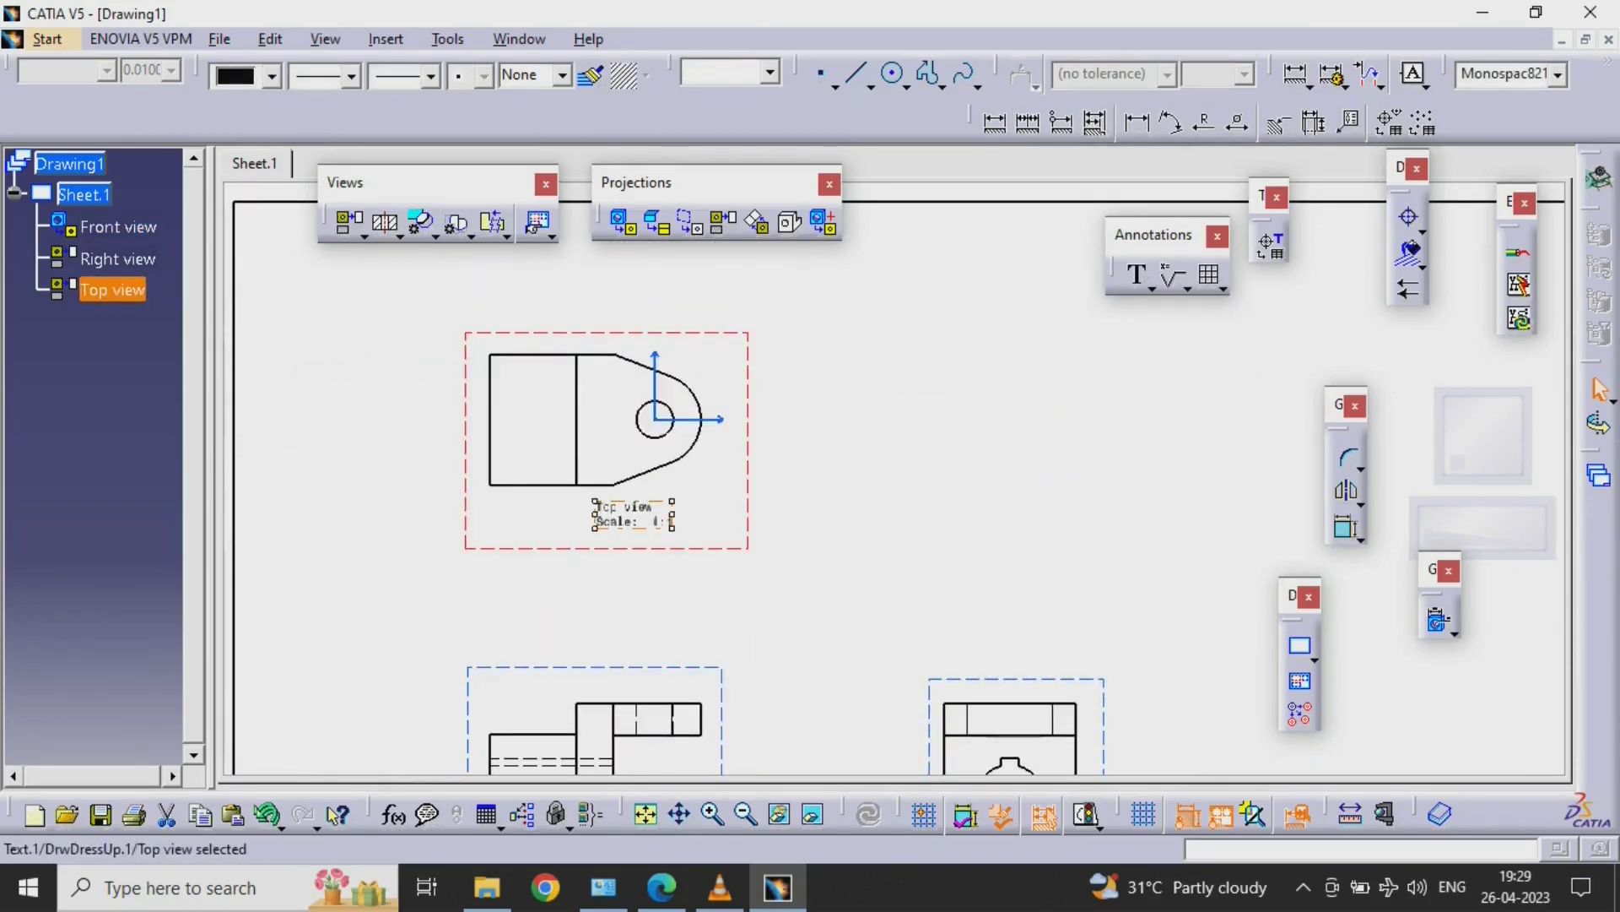
right_click(747, 335)
left_click(814, 470)
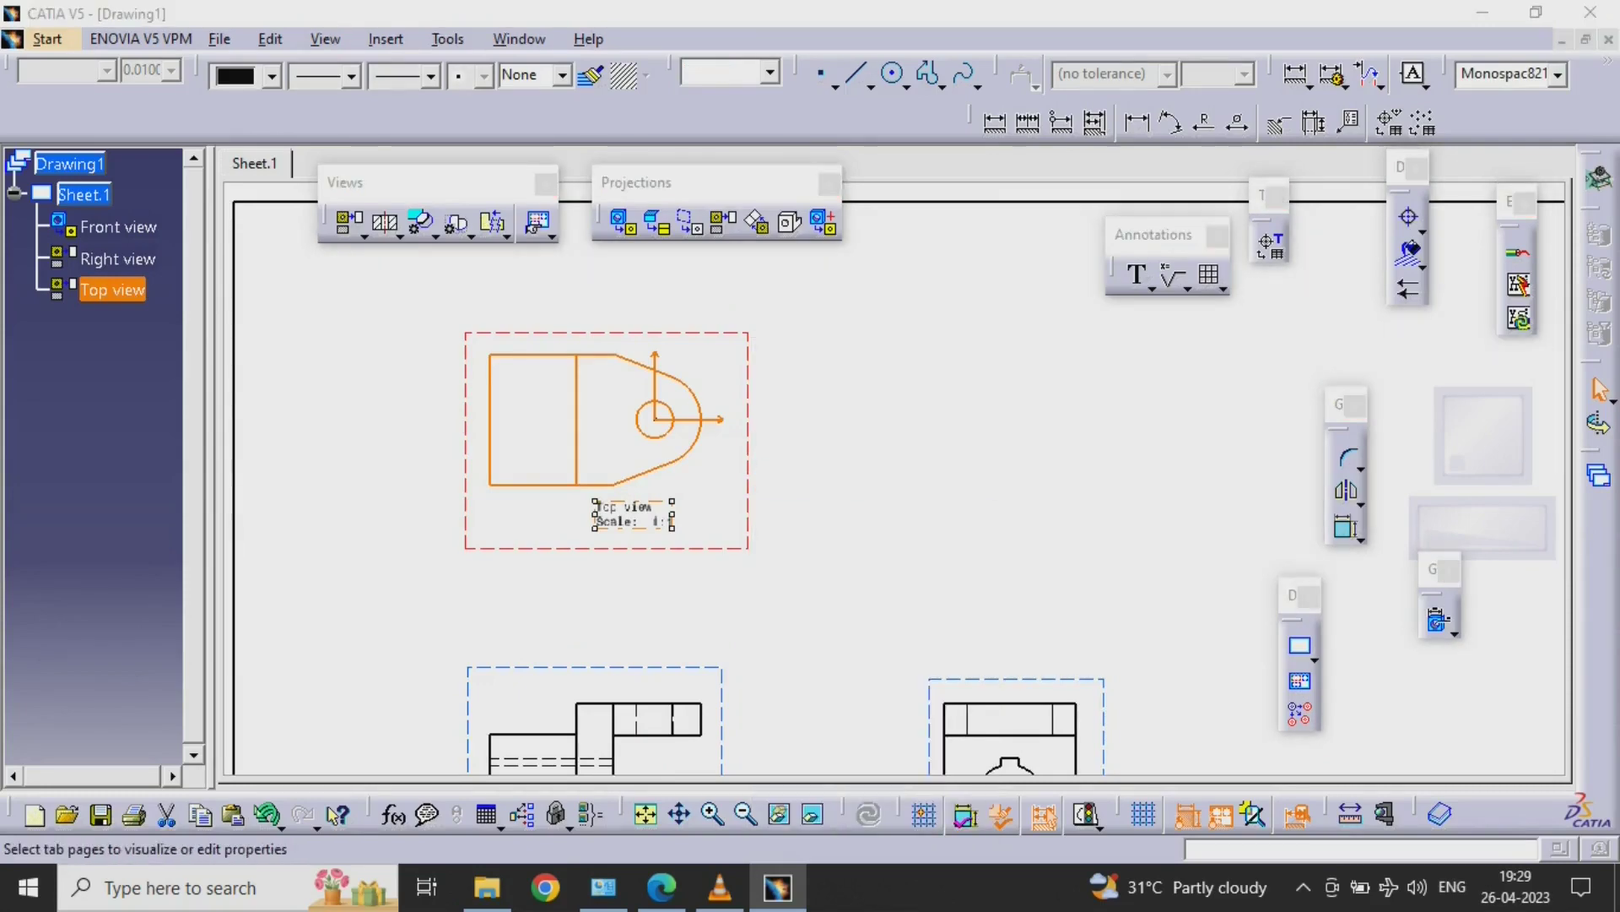
left_click(821, 359)
left_click(941, 358)
left_click(822, 386)
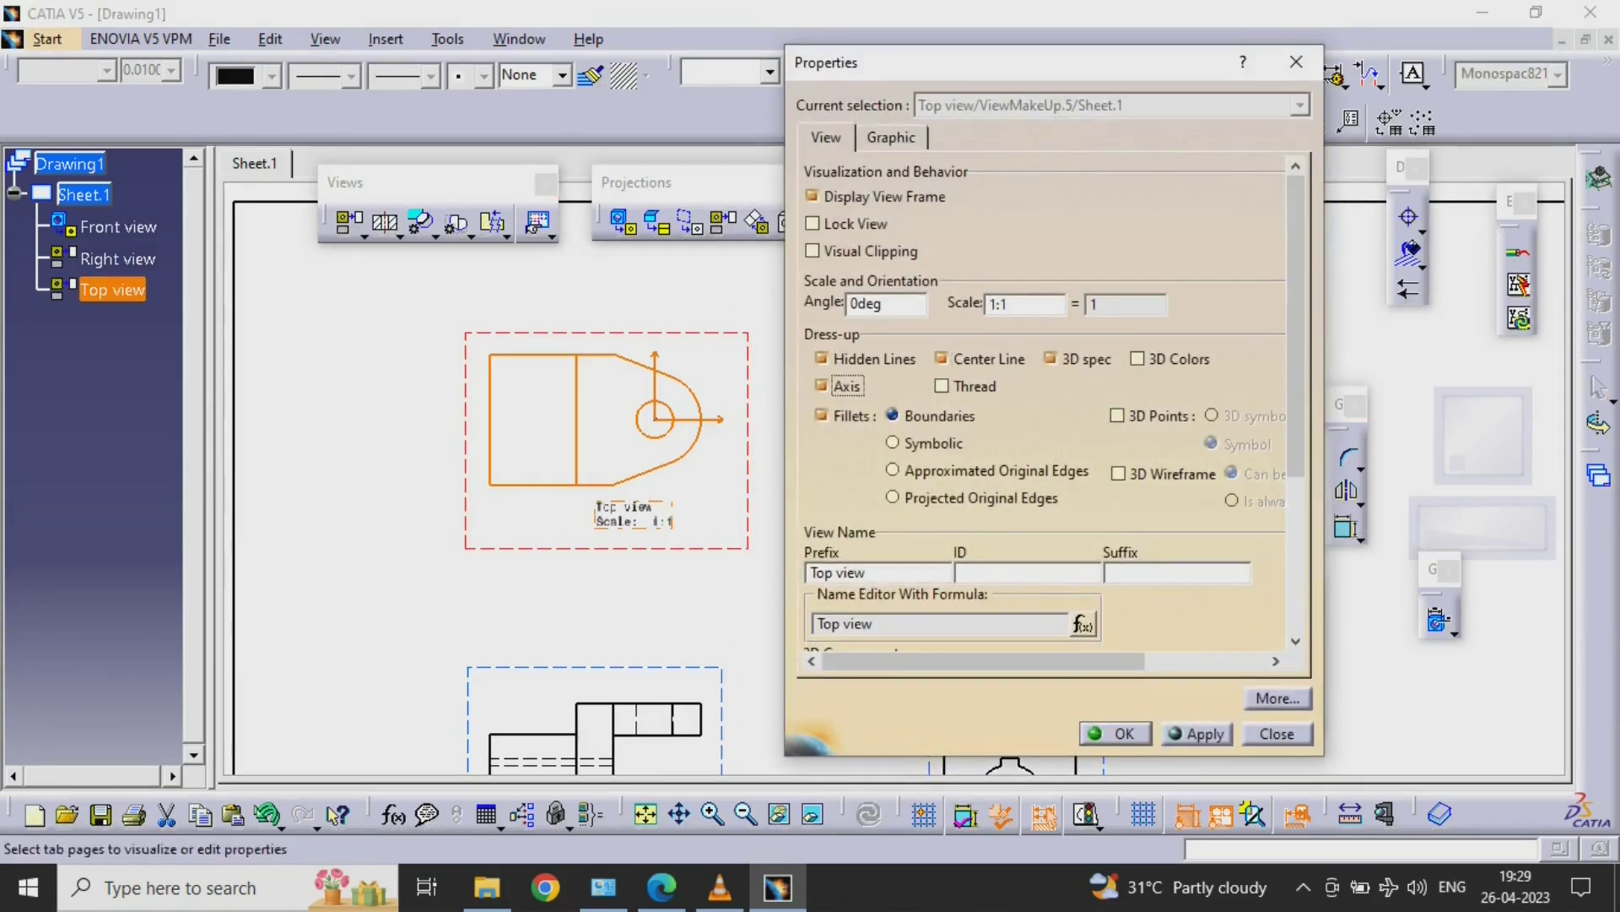
left_click(1114, 732)
left_click(886, 506)
- Move the right view closer to the front view and make it the current view
mouse_move(886, 506)
middle_mouse_down()
mouse_move(827, 357)
mouse_move(826, 481)
middle_mouse_up()
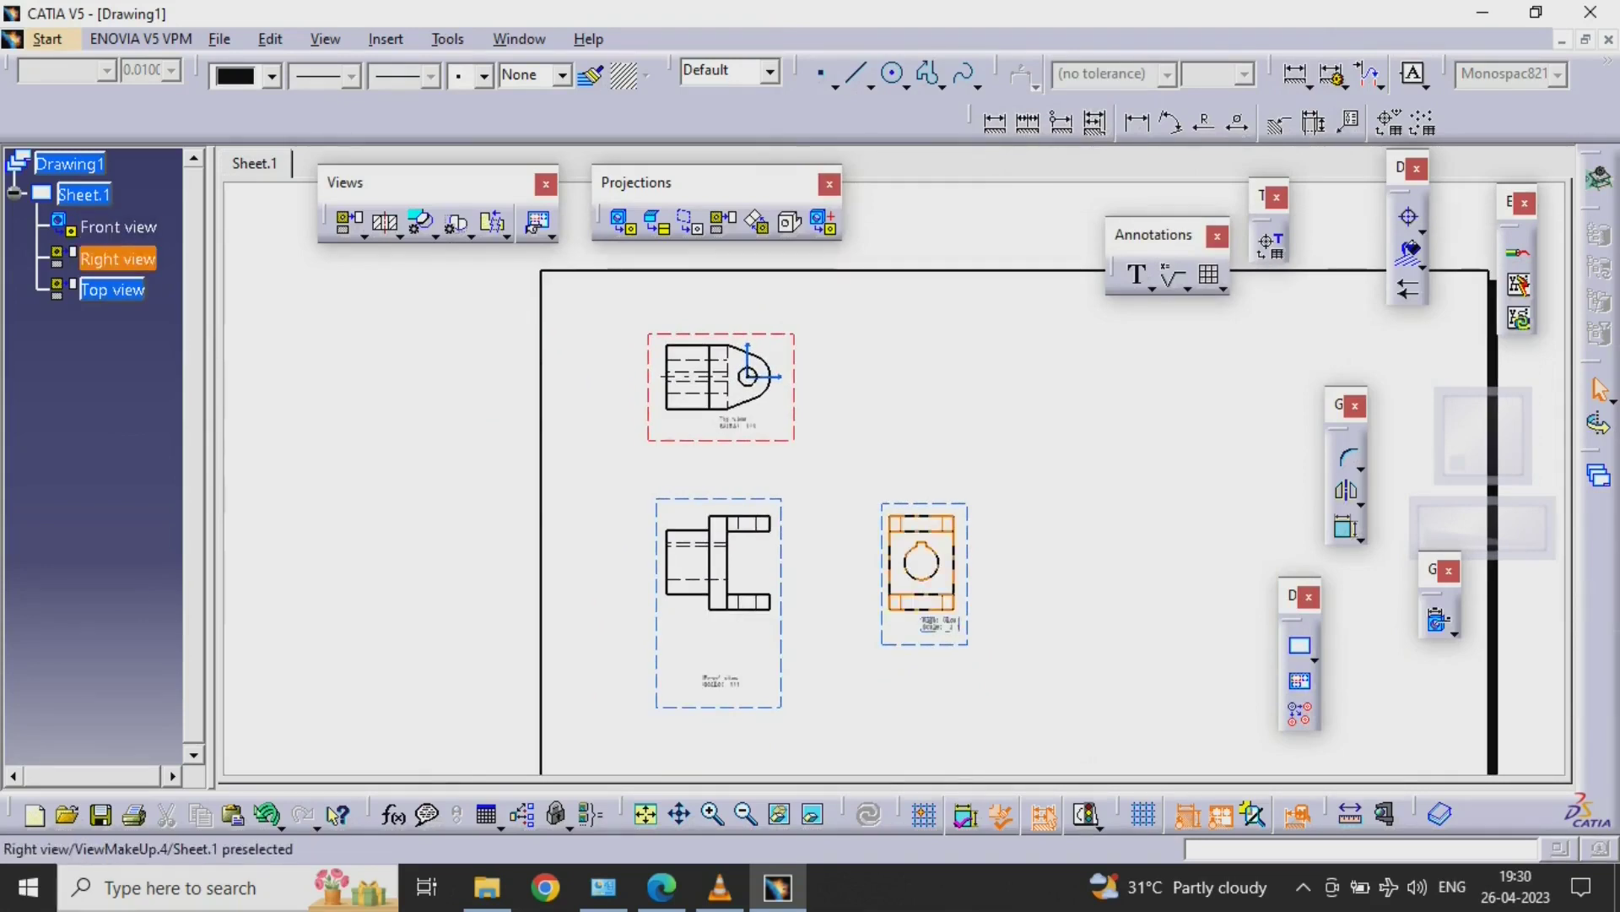
left_click_drag(882, 573, 843, 574)
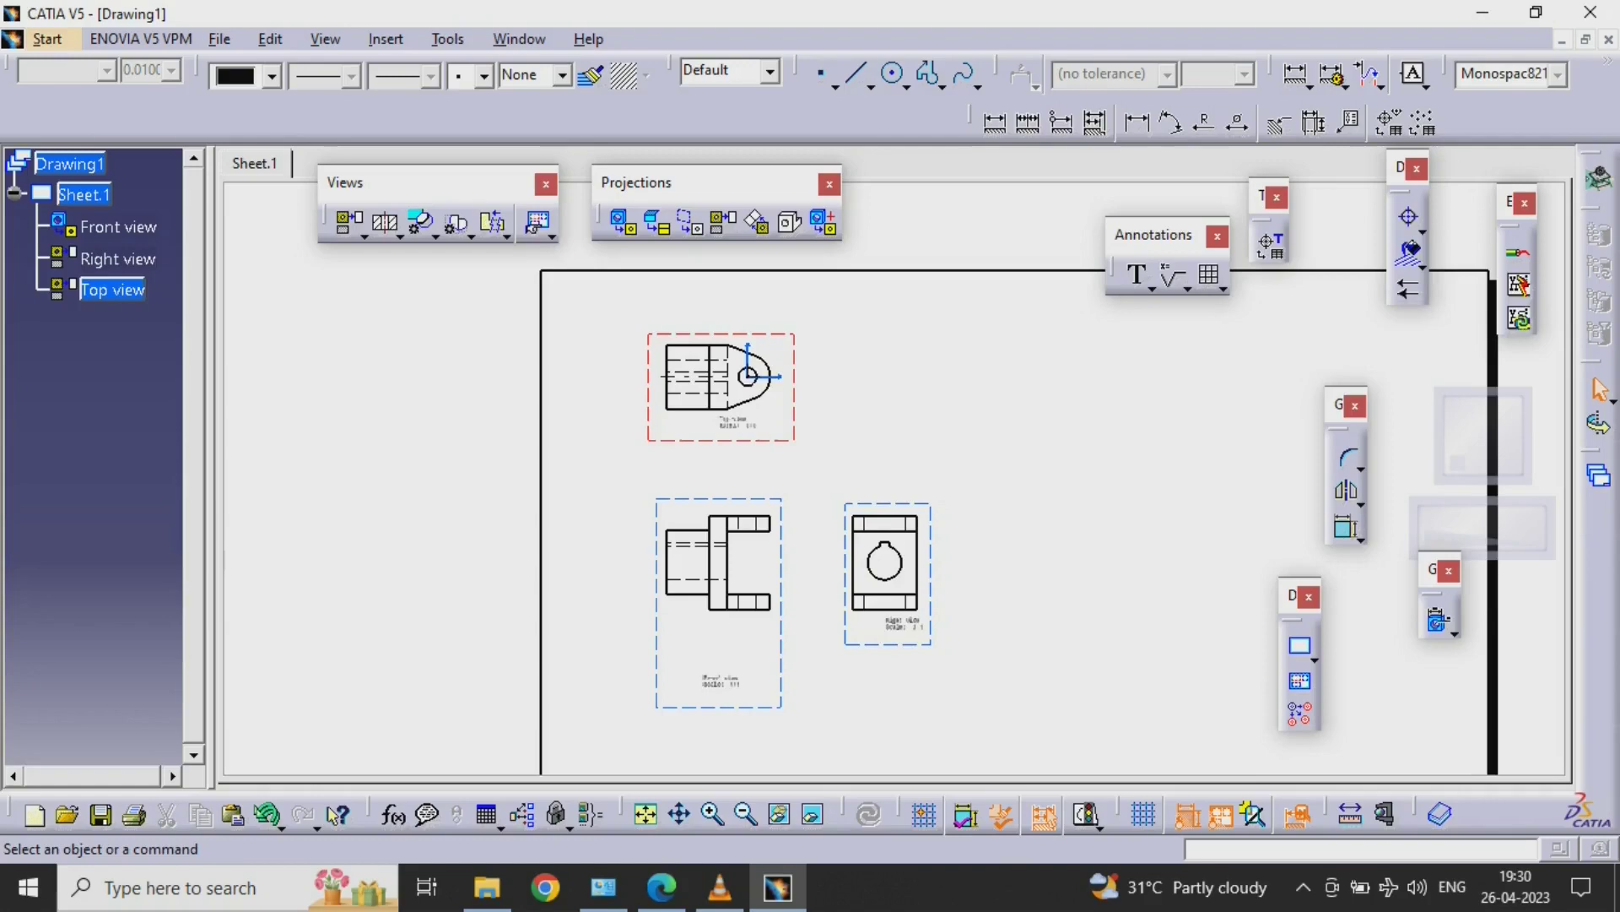
mouse_move(843, 574)
middle_mouse_down()
mouse_move(720, 516)
mouse_move(719, 391)
middle_mouse_up()
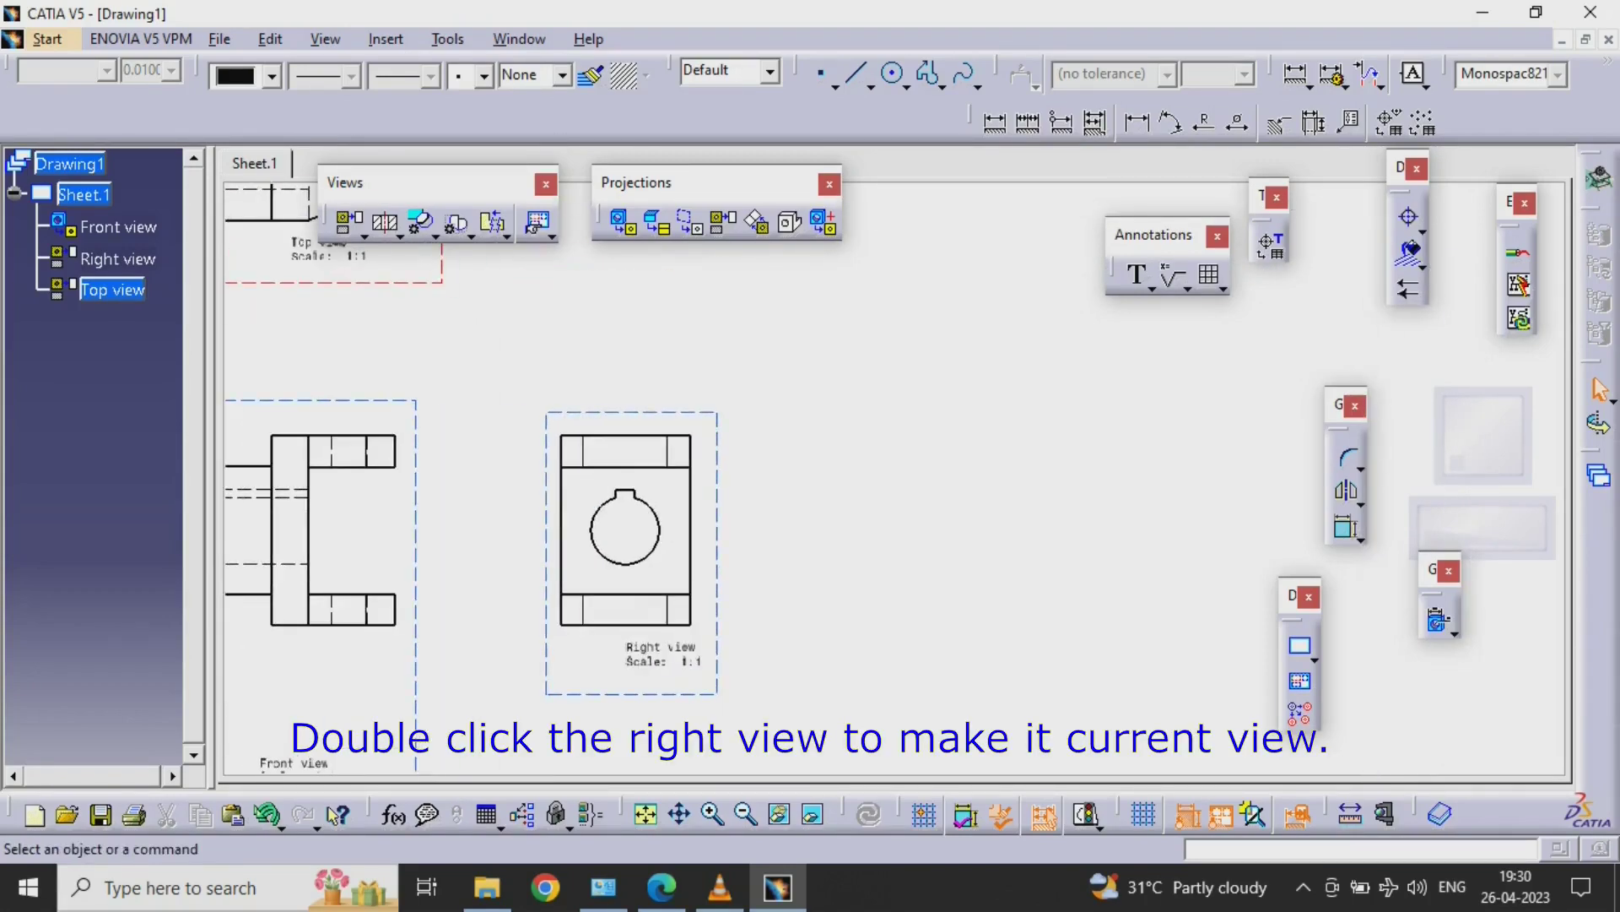
double_click(625, 467)
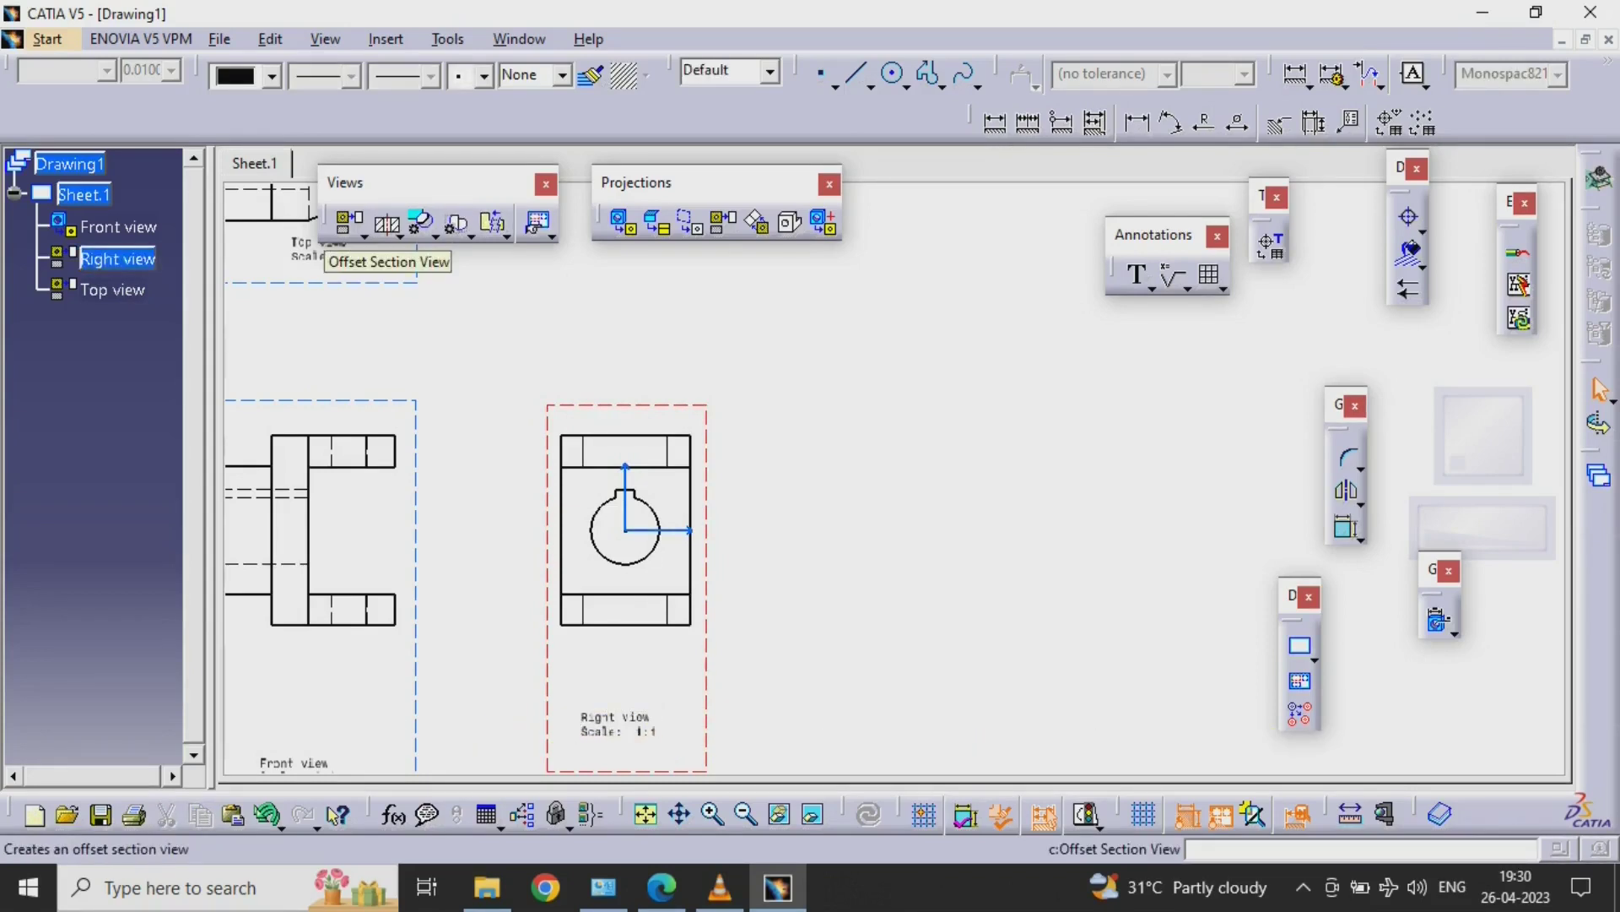
- Create an offset section view of the right view, cut vertically through the bore's centre, and place it beside the right view
left_click(387, 225)
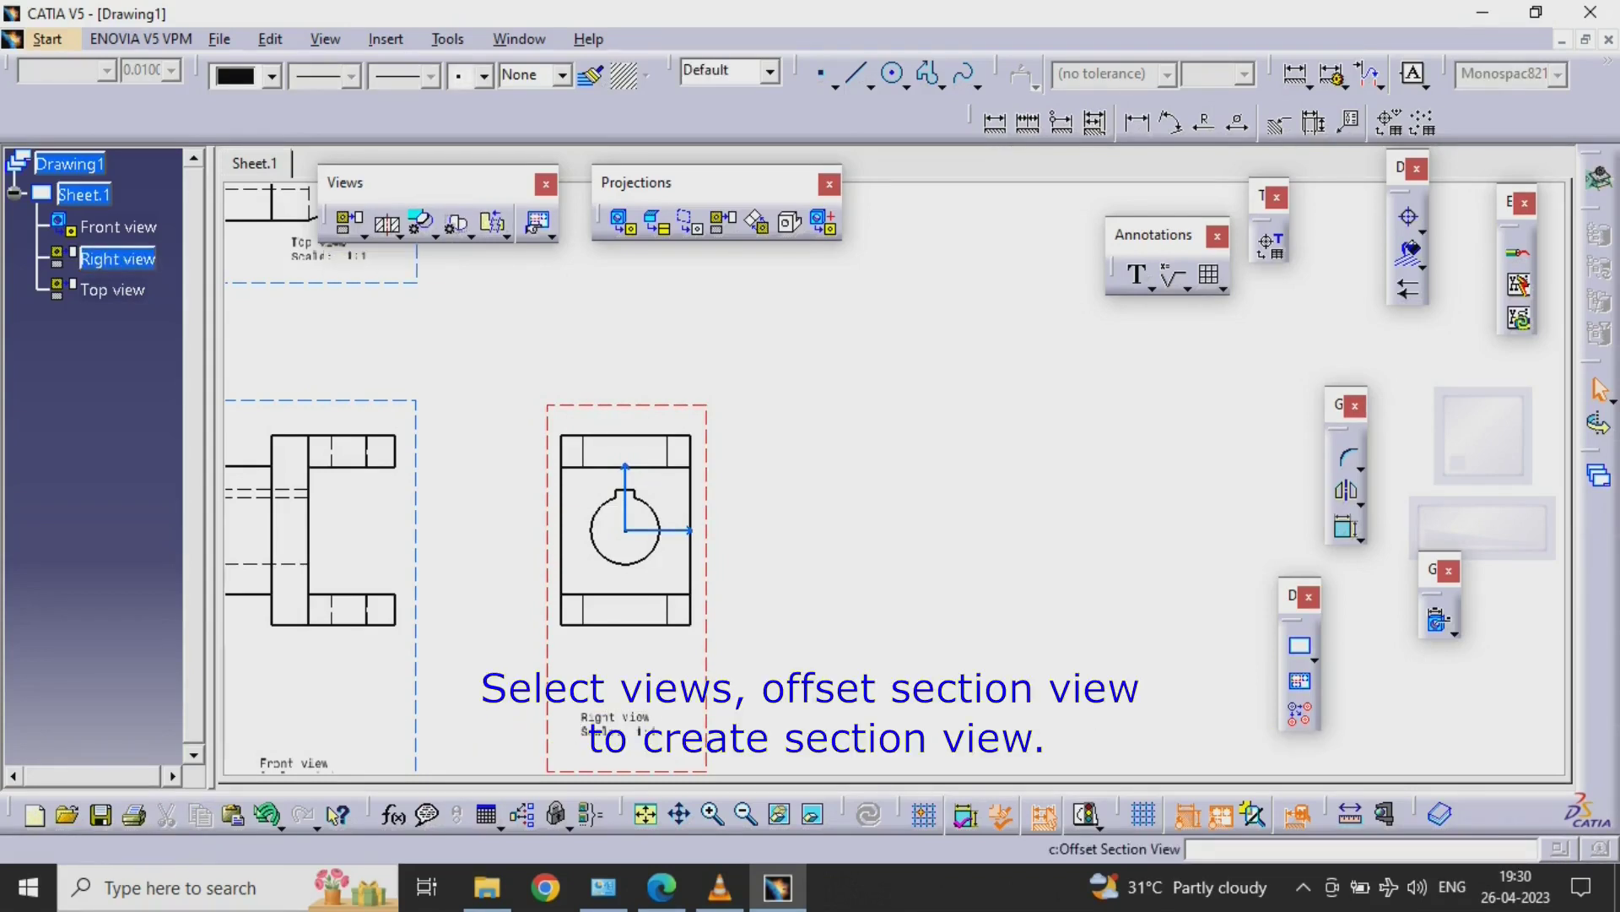
left_click(625, 435)
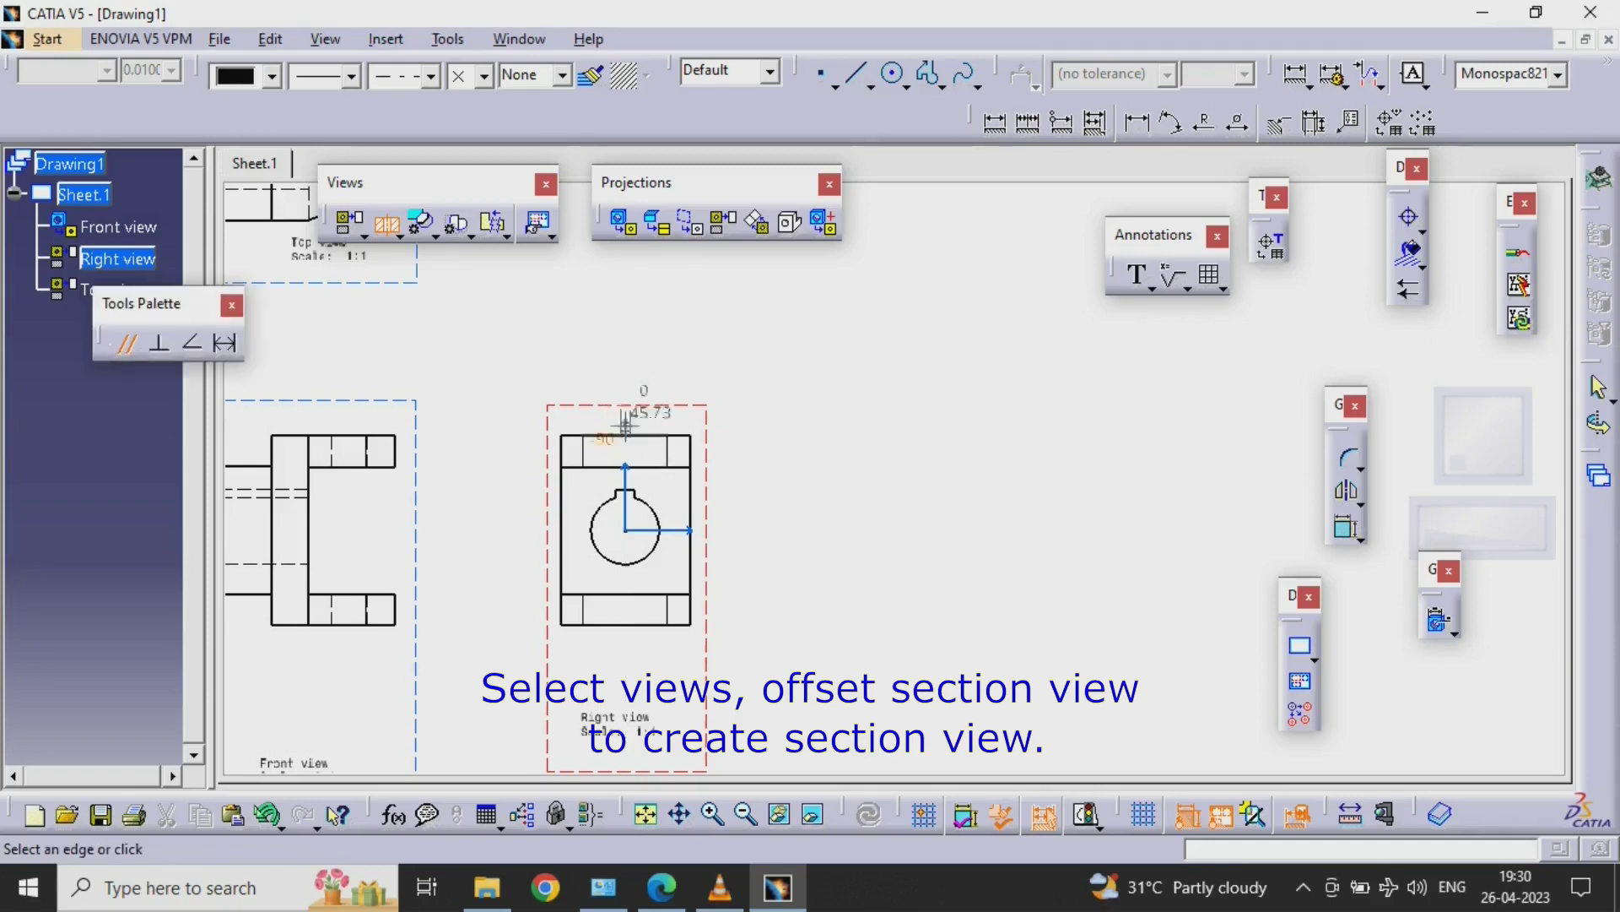
double_click(625, 651)
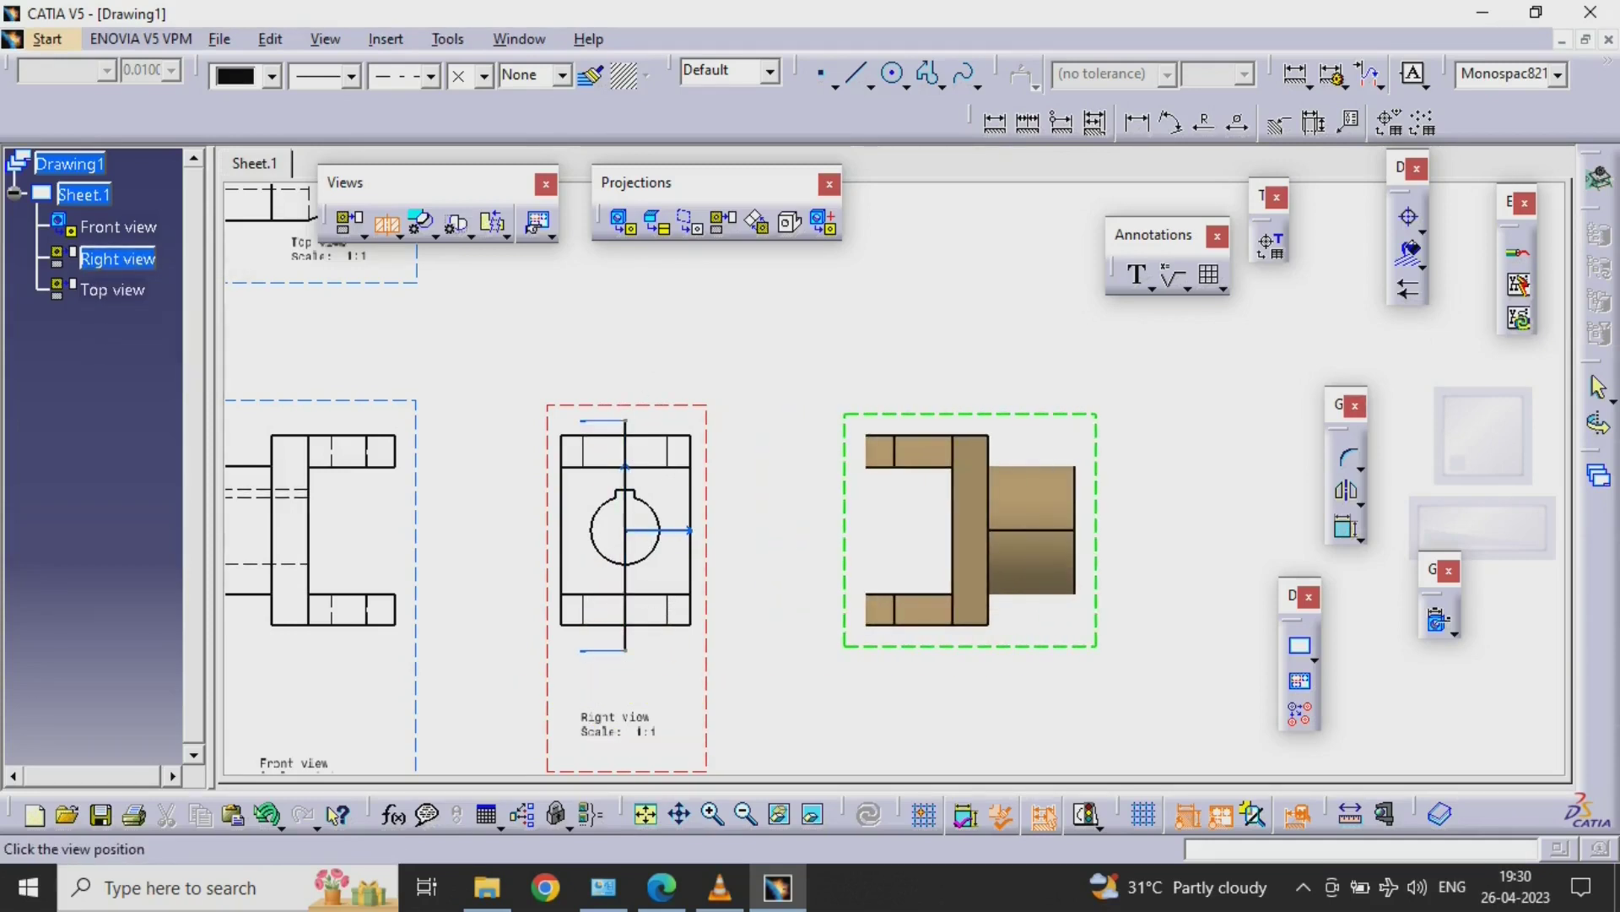
left_click(960, 530)
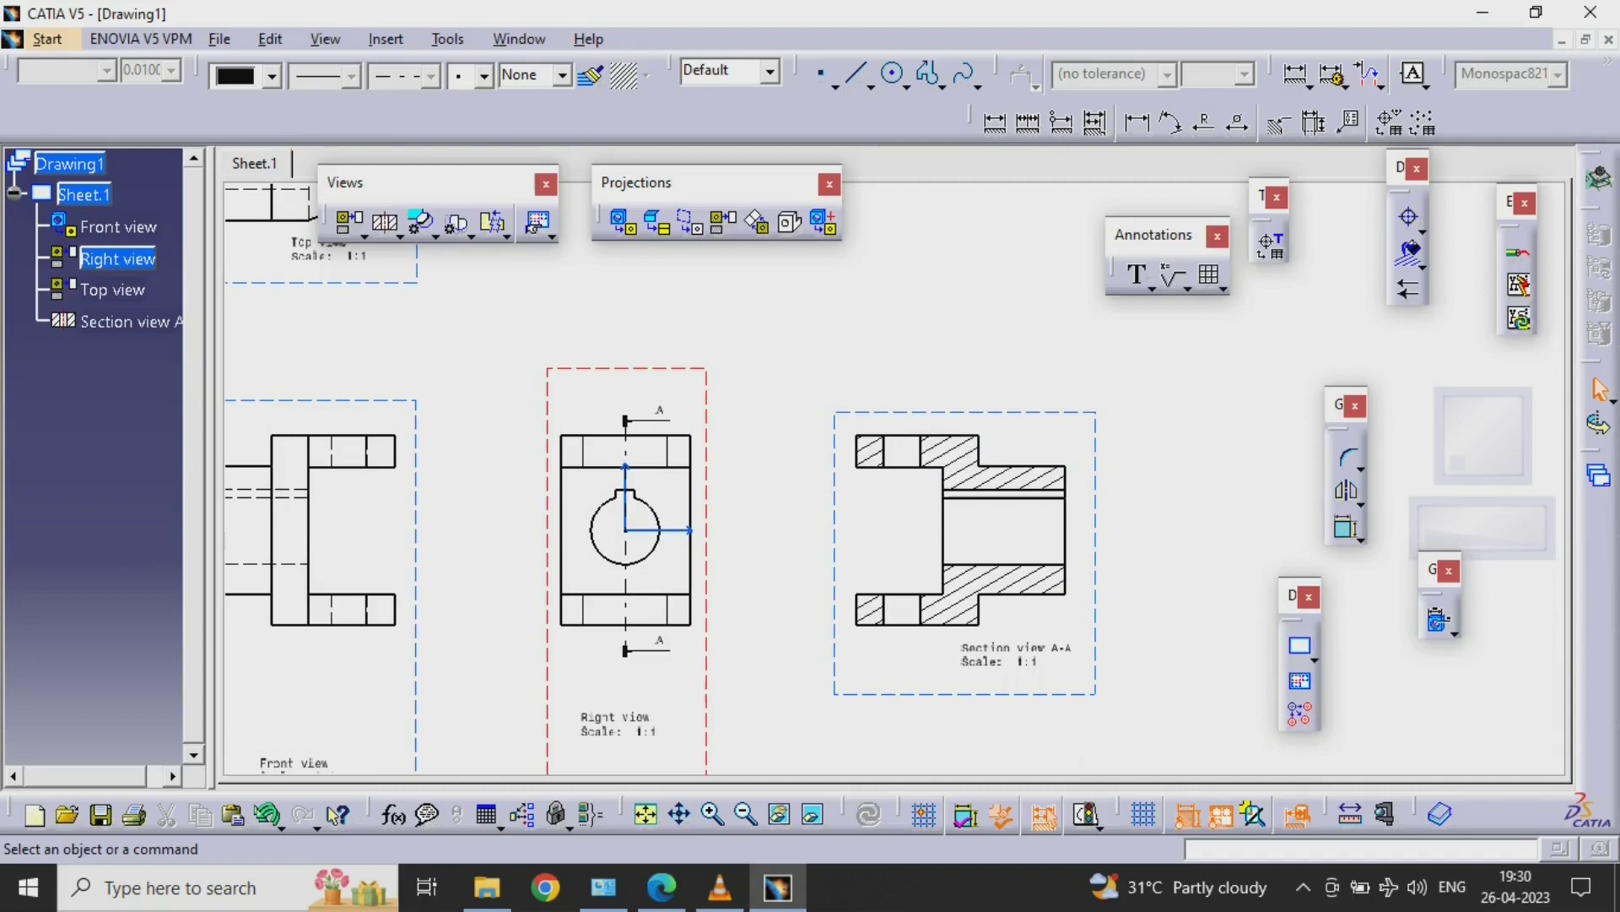
- Create an isometric view from the plate's narrow side face in fork.CATPart and place it in the sheet's upper right area
scroll(895, 477, "up", 1)
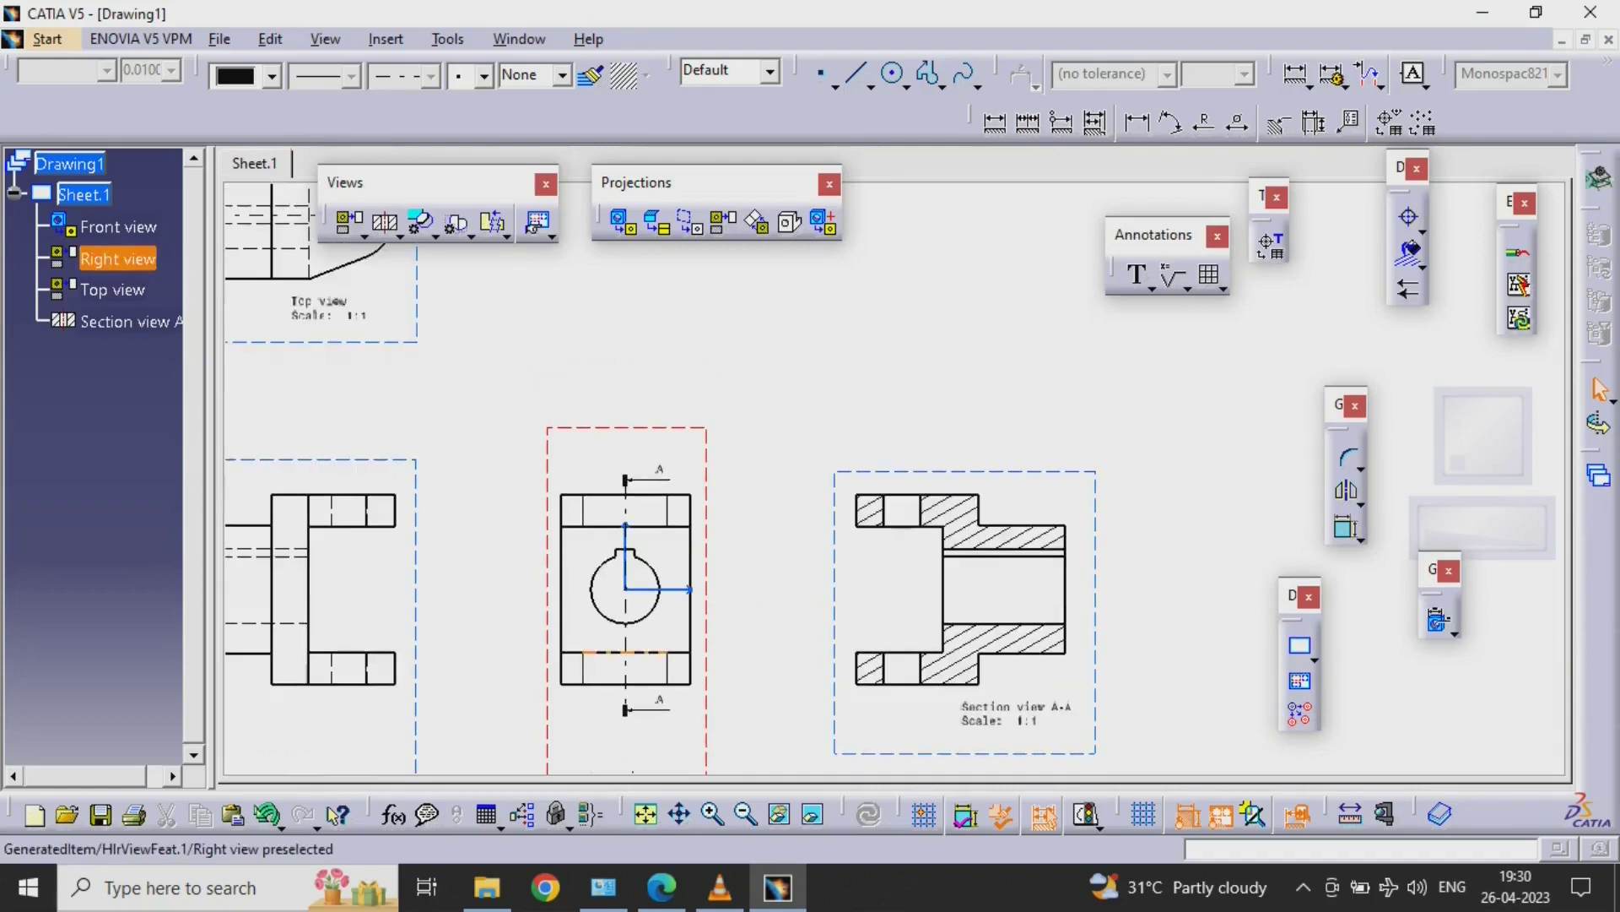
scroll(896, 478, "down", 2)
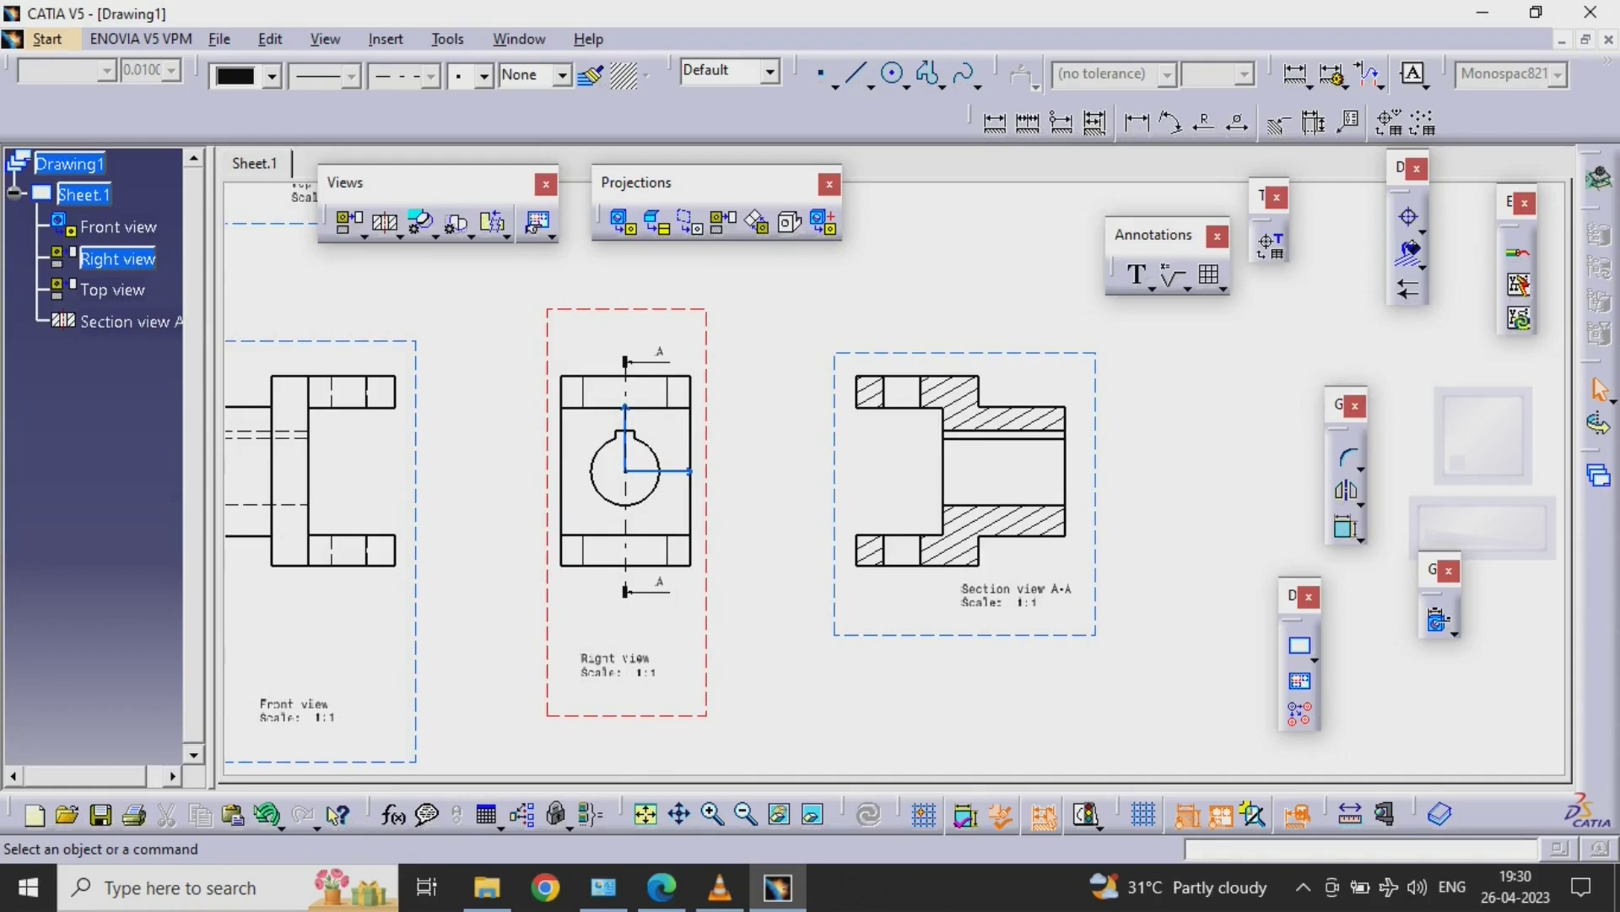
middle_click_drag(1023, 406, 1023, 540, "ctrl")
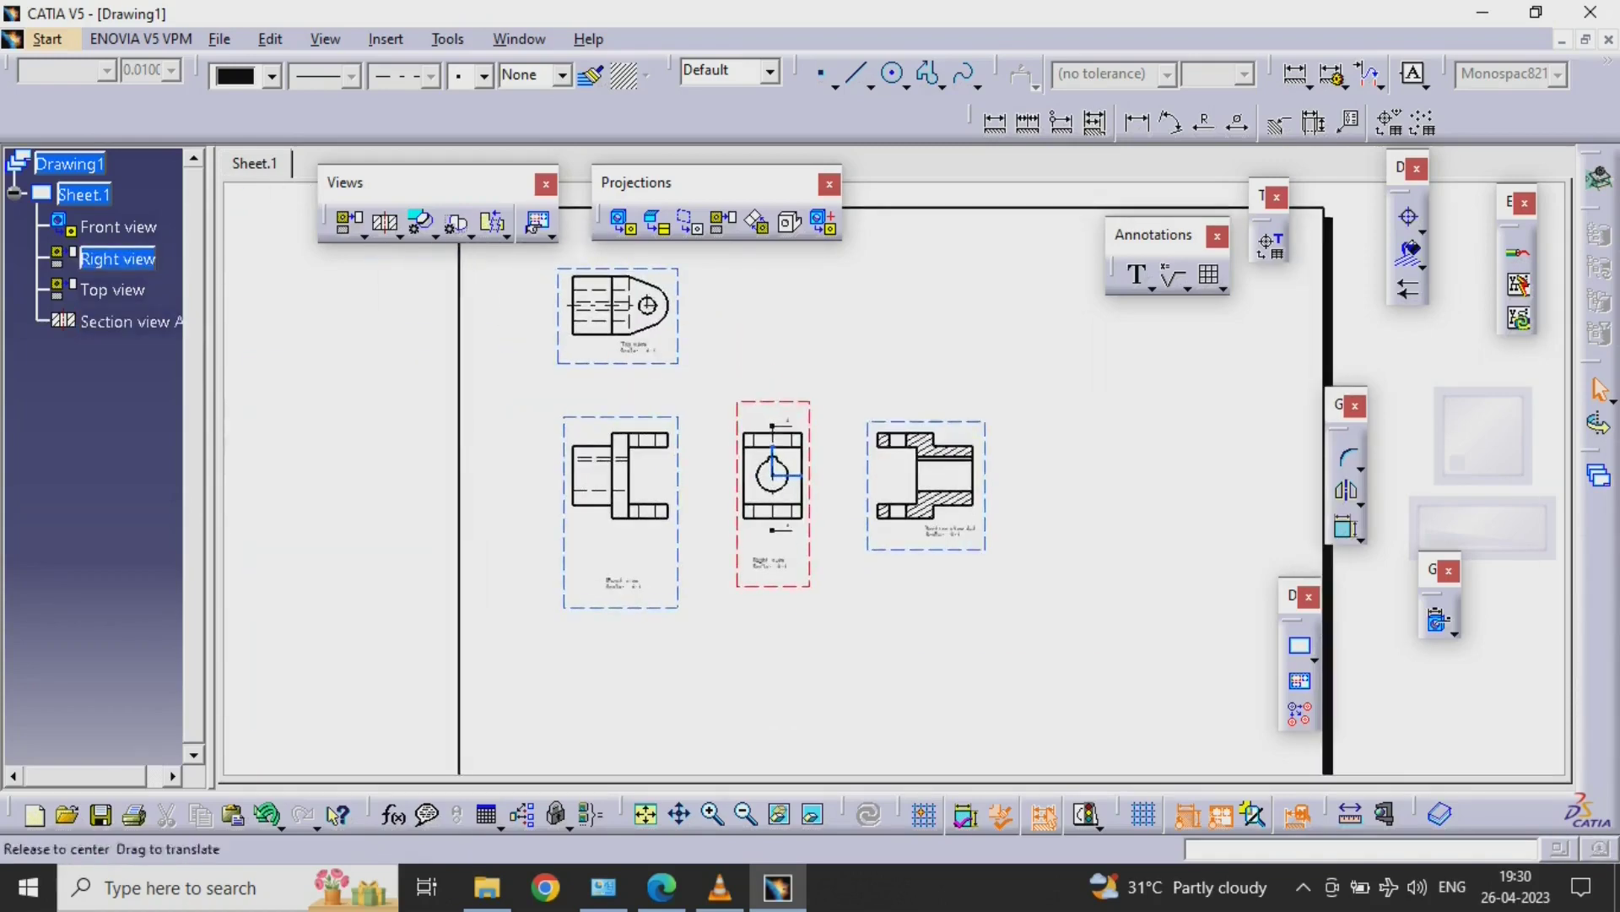
mouse_move(893, 517)
middle_mouse_down()
mouse_move(802, 613)
mouse_move(803, 557)
middle_mouse_up()
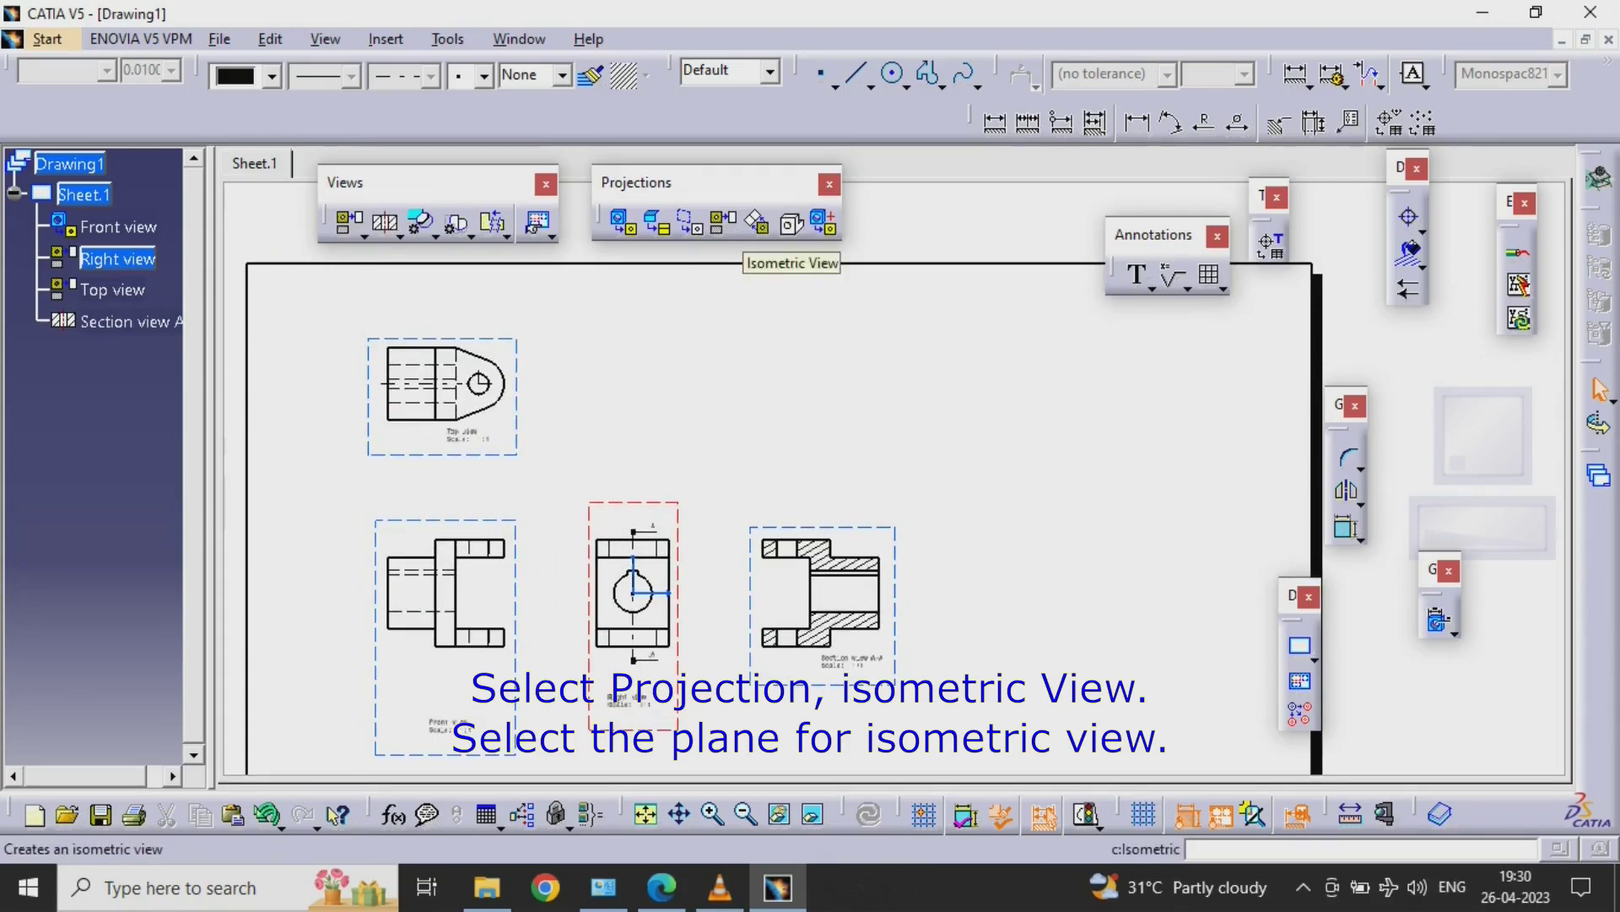
left_click(791, 223)
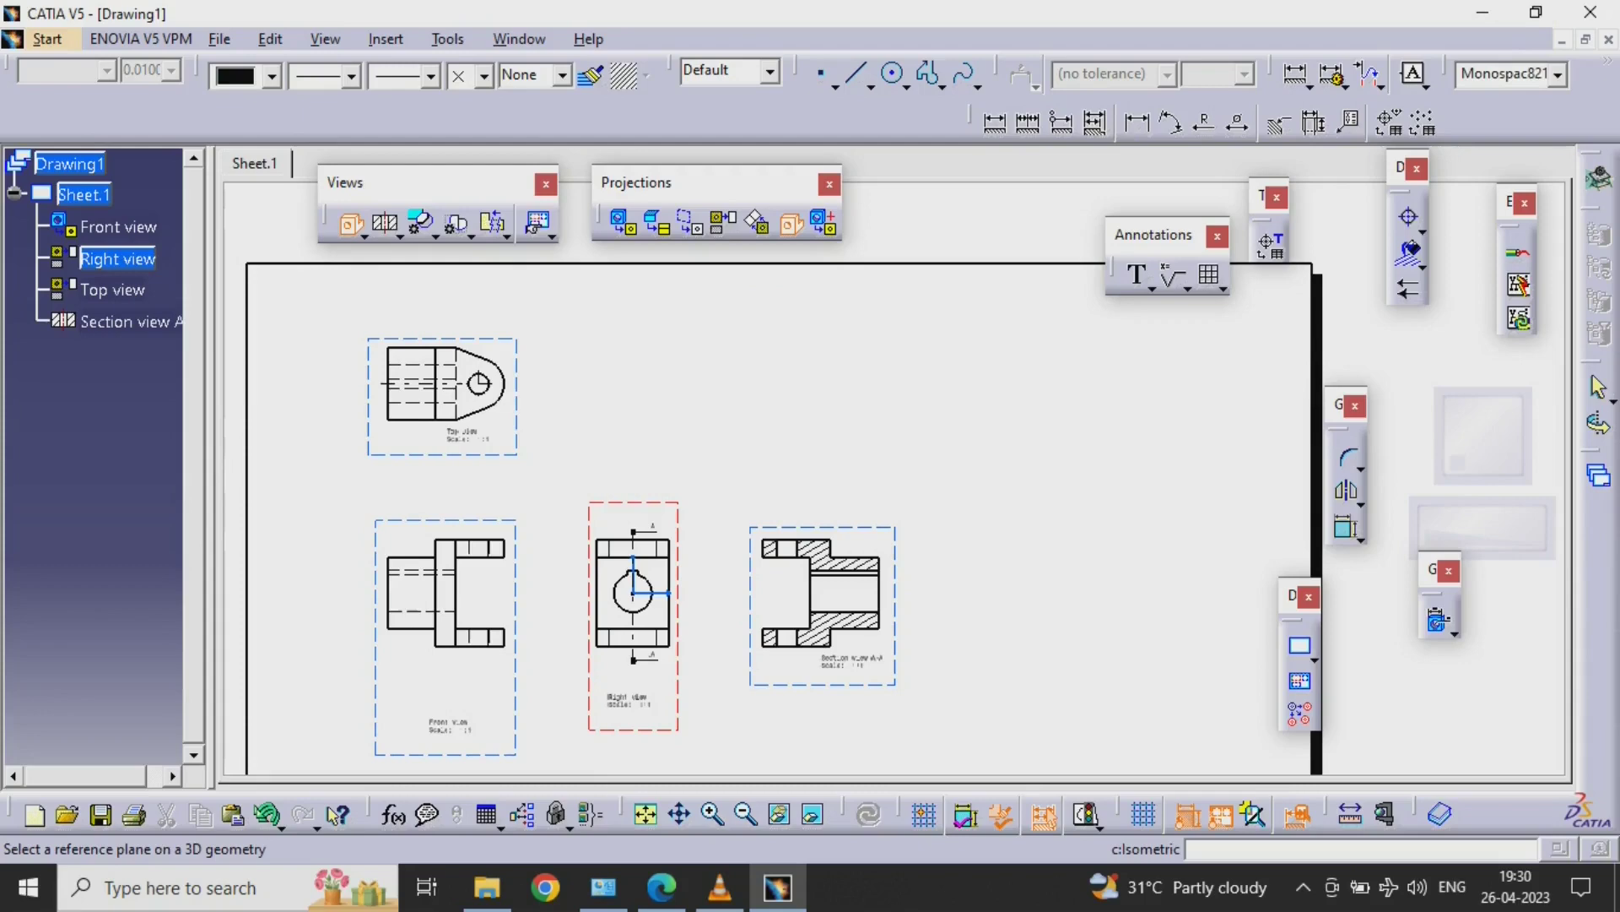
left_click(519, 39)
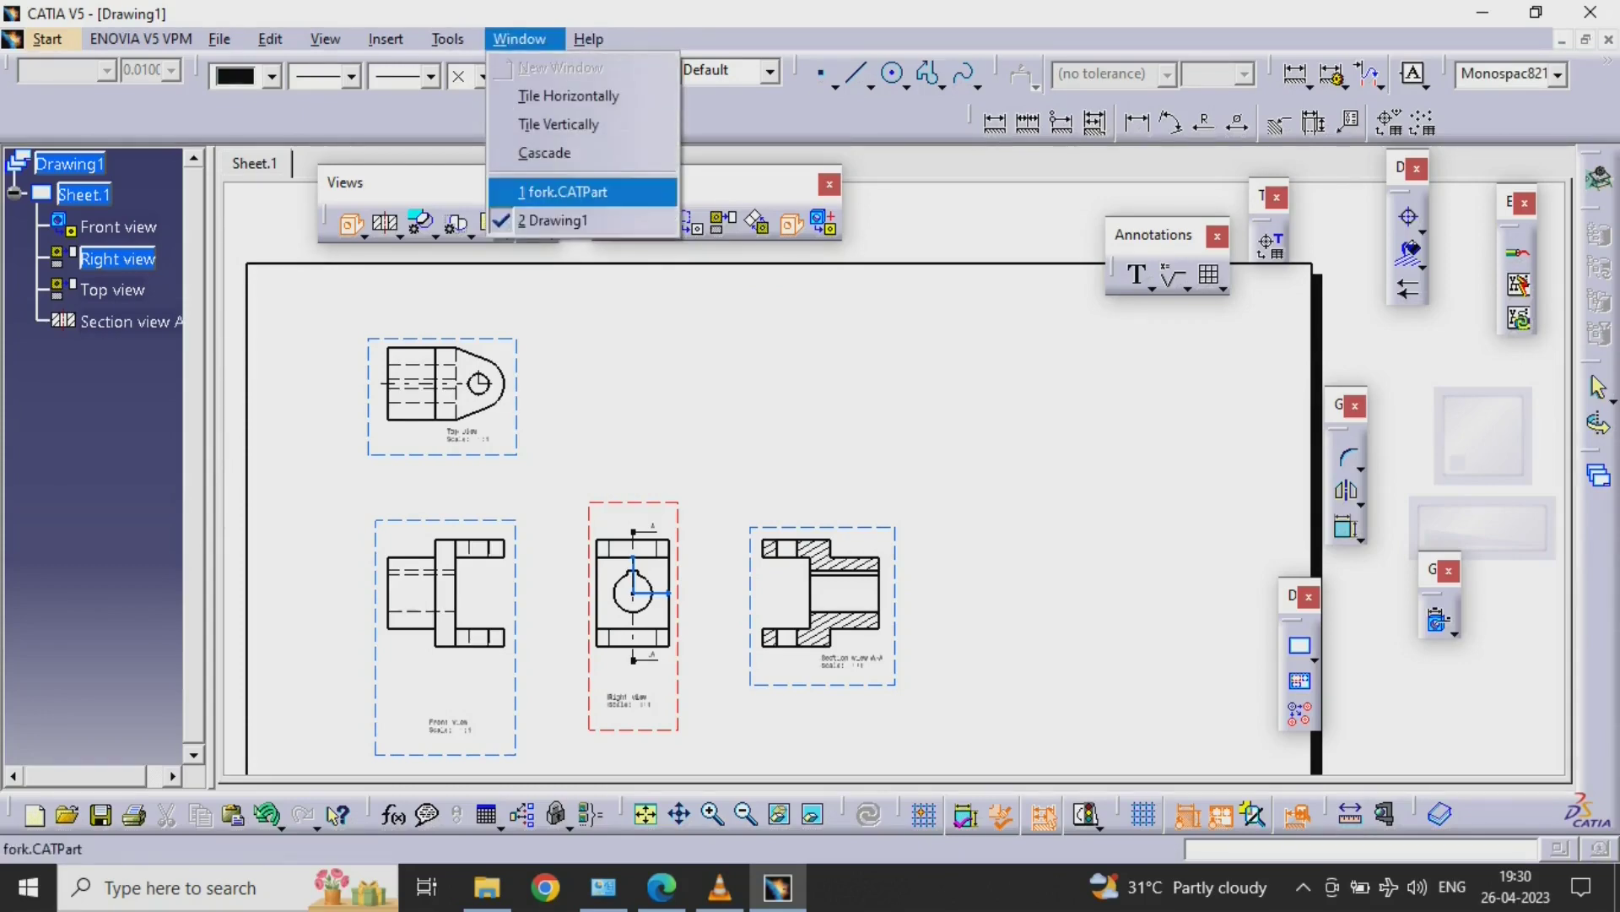
left_click(557, 189)
left_click(570, 506)
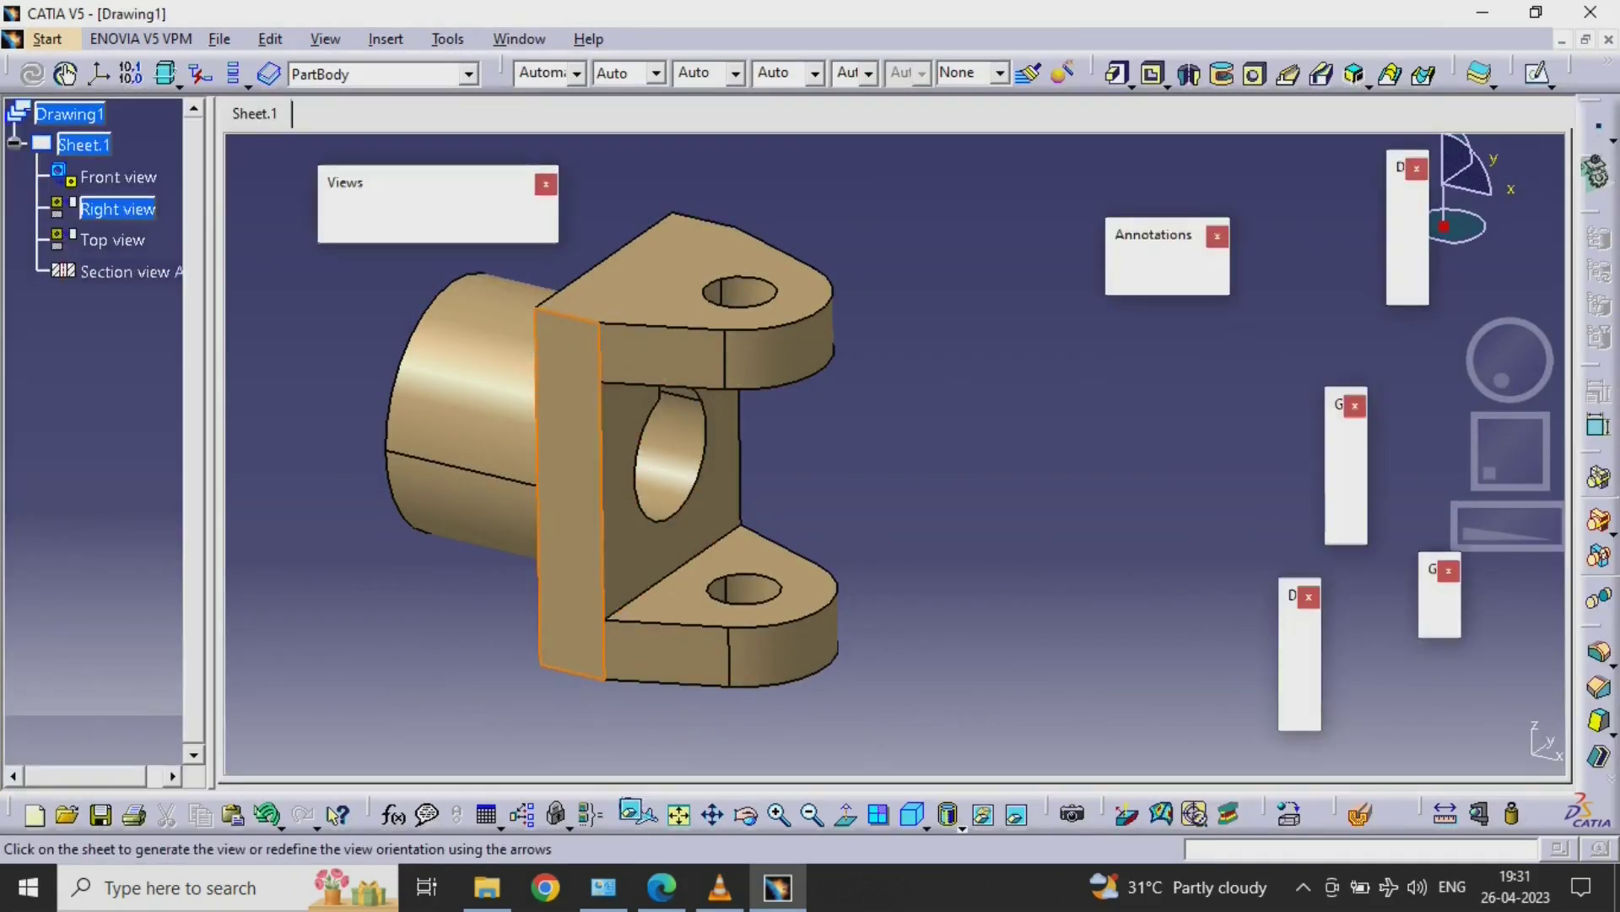
scroll(895, 477, "down", 3)
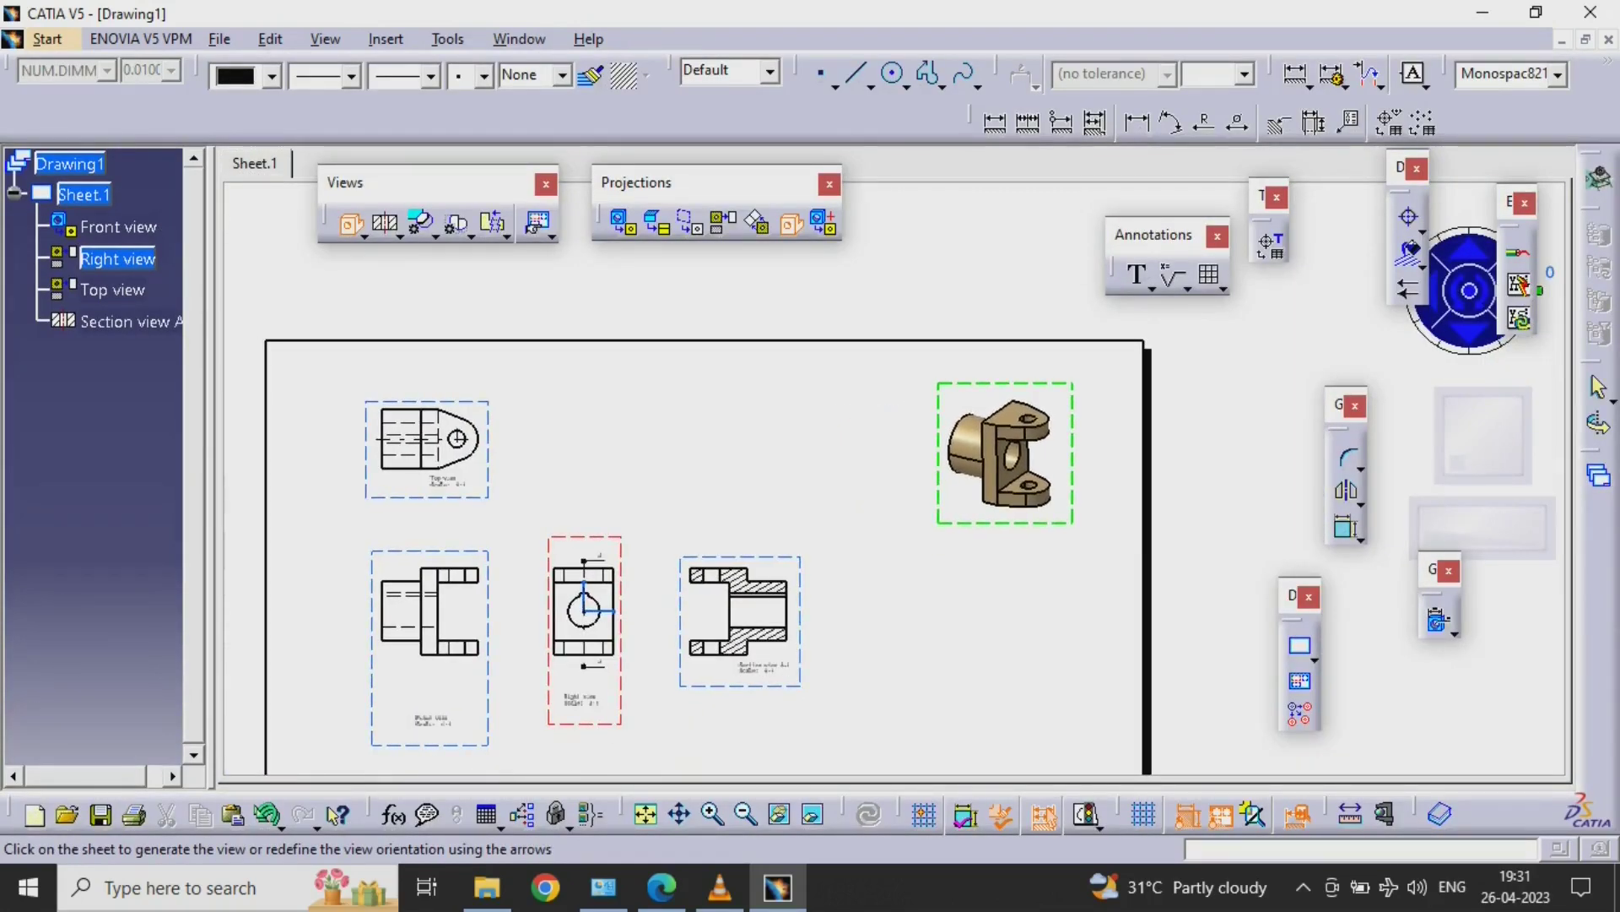
left_click(1000, 464)
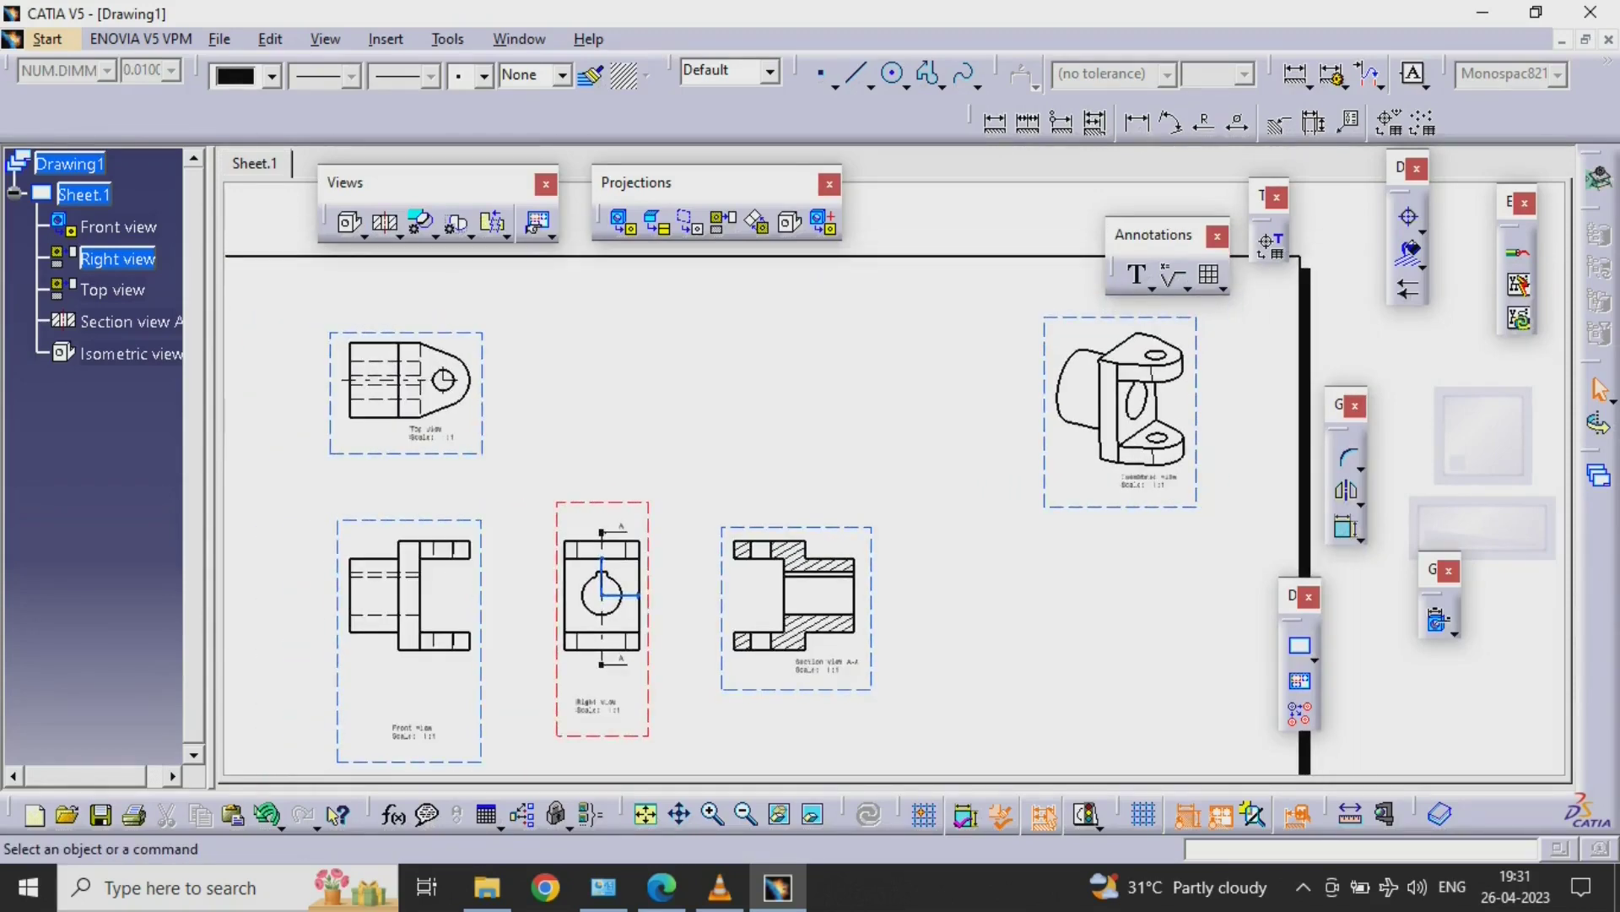
middle_click_drag(793, 626, 797, 435)
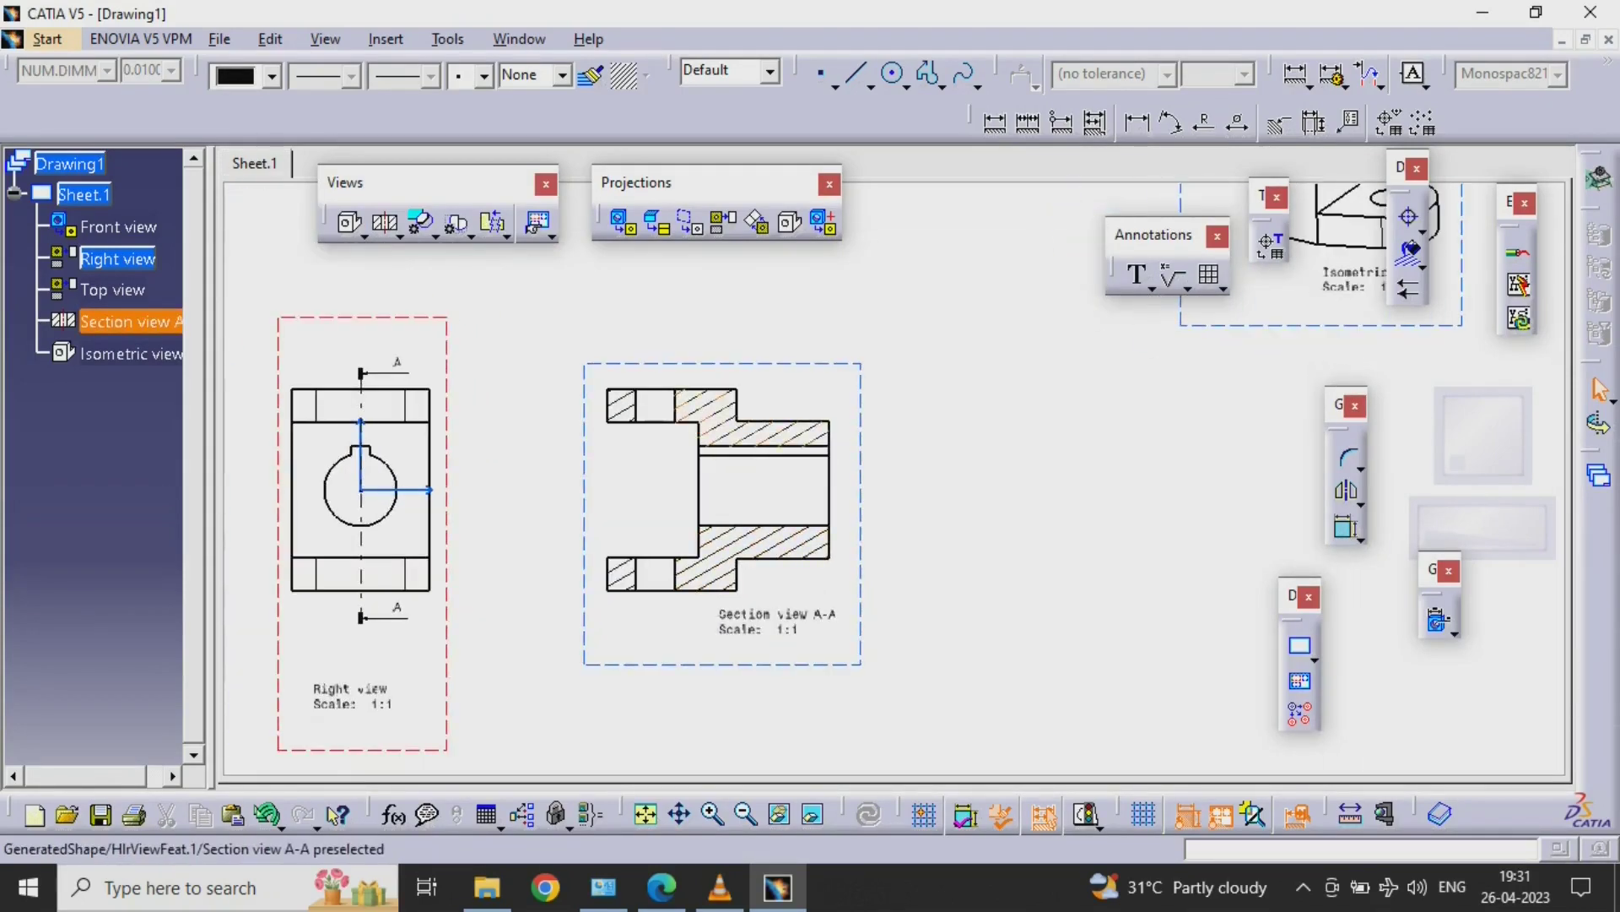
right_click(715, 412)
left_click(777, 455)
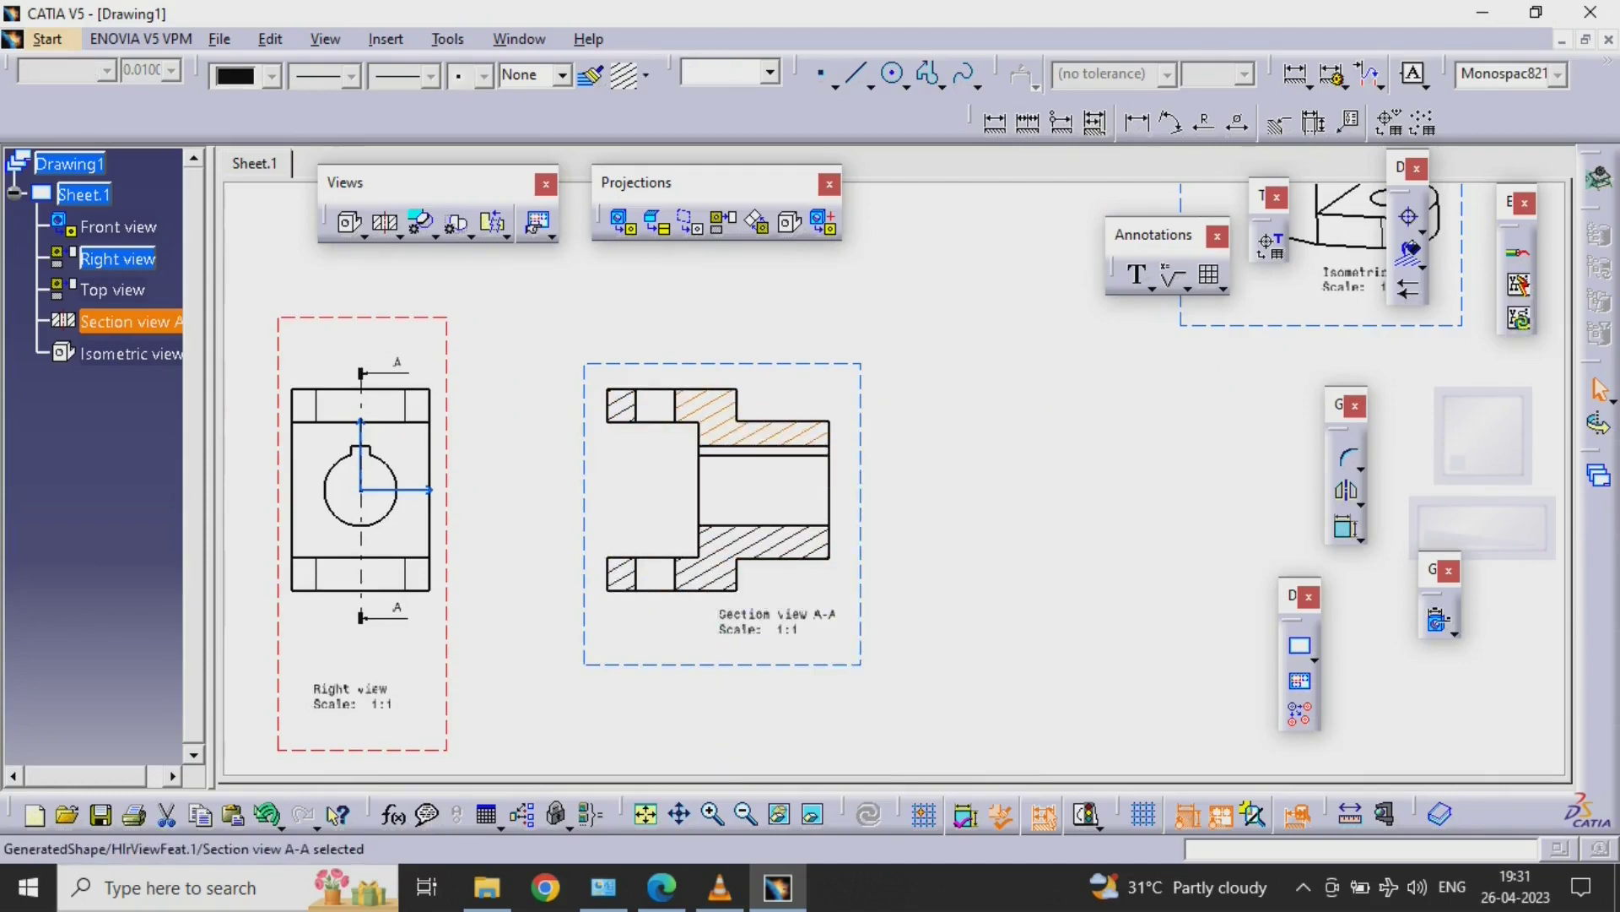
middle_click_drag(777, 456, 920, 540)
mouse_move(920, 540)
middle_mouse_down("ctrl")
mouse_move(920, 607)
mouse_move(878, 662)
middle_mouse_up("ctrl")
key("Escape")
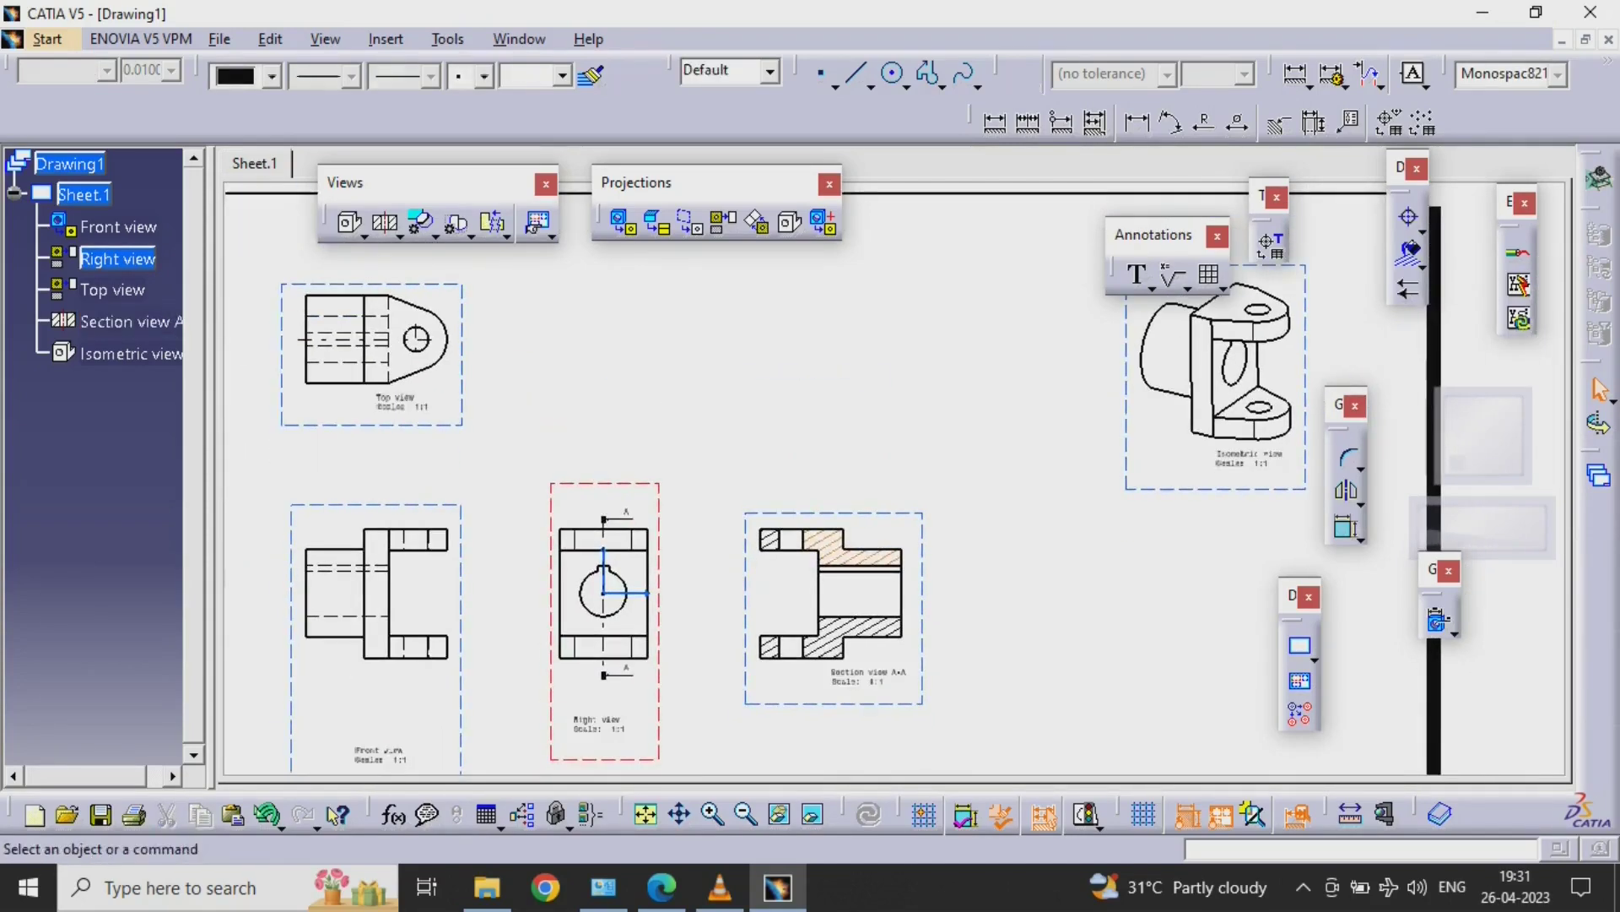
- Create a 2:1 detail view of the keyway at the top of the right view's bore and place it above that view
left_click(422, 222)
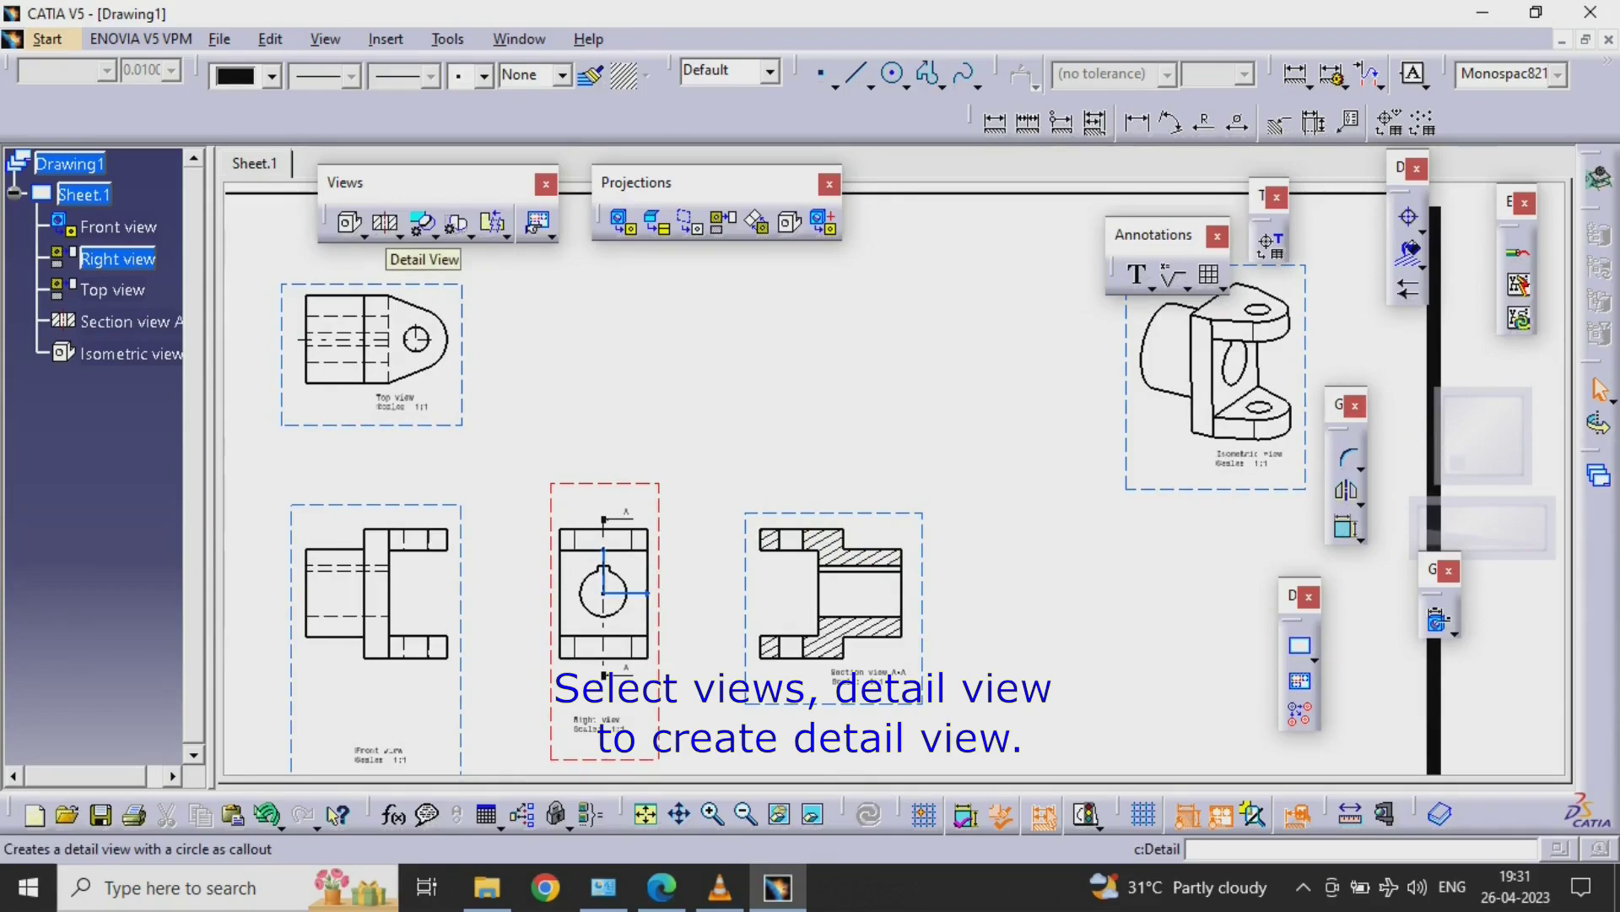
key("Escape")
middle_click_drag(743, 536, 743, 464, "ctrl")
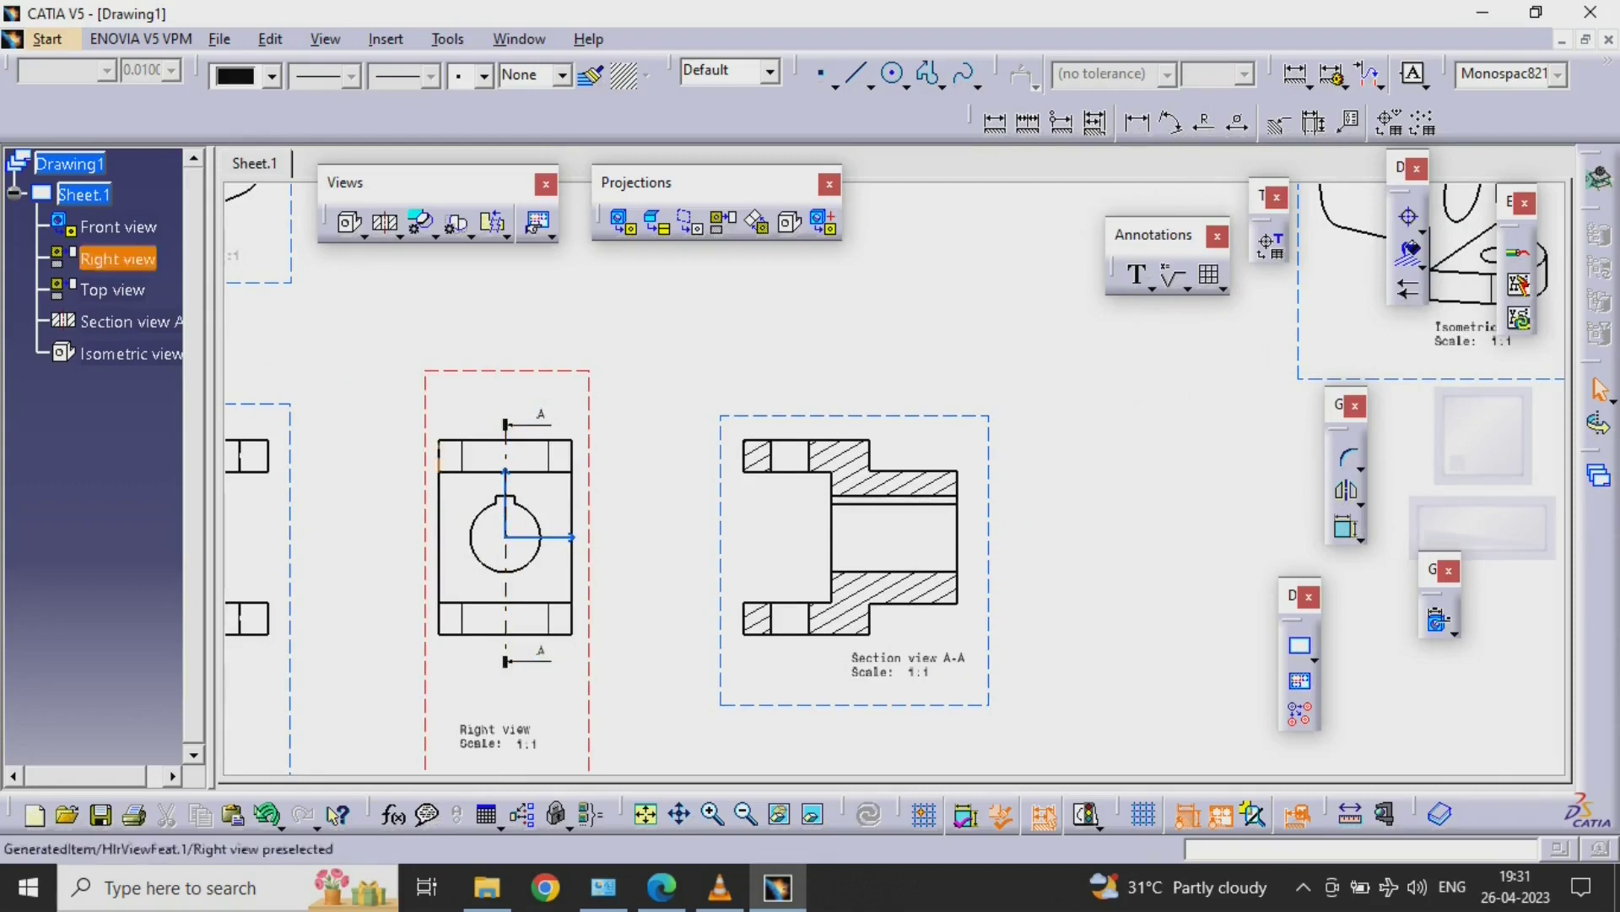
left_click(385, 223)
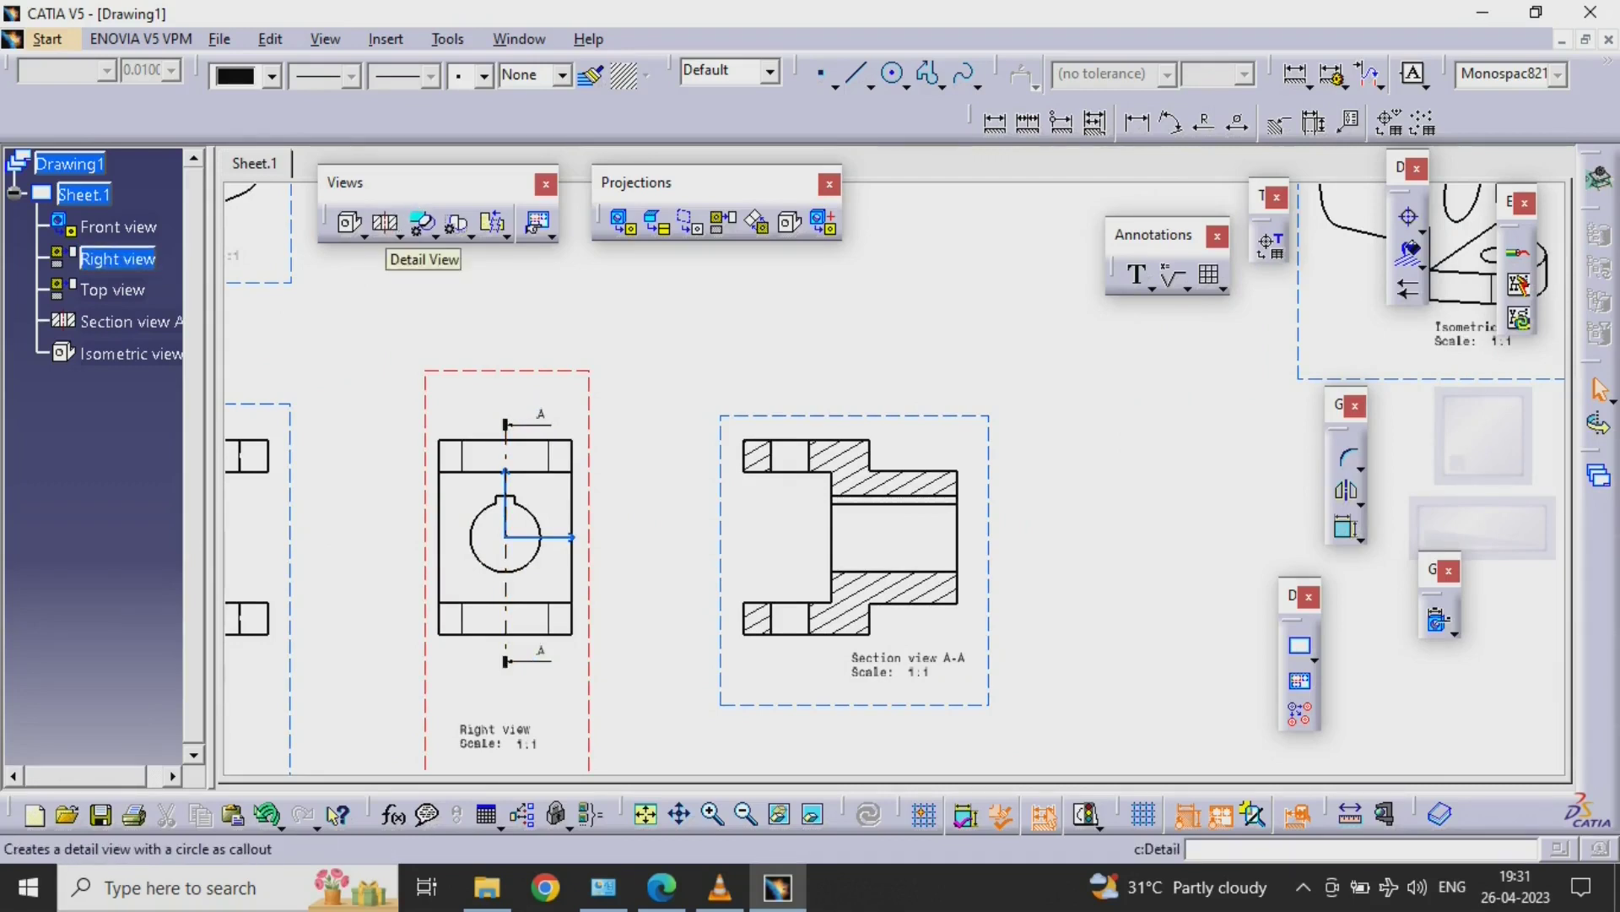
left_click(421, 223)
left_click(505, 489)
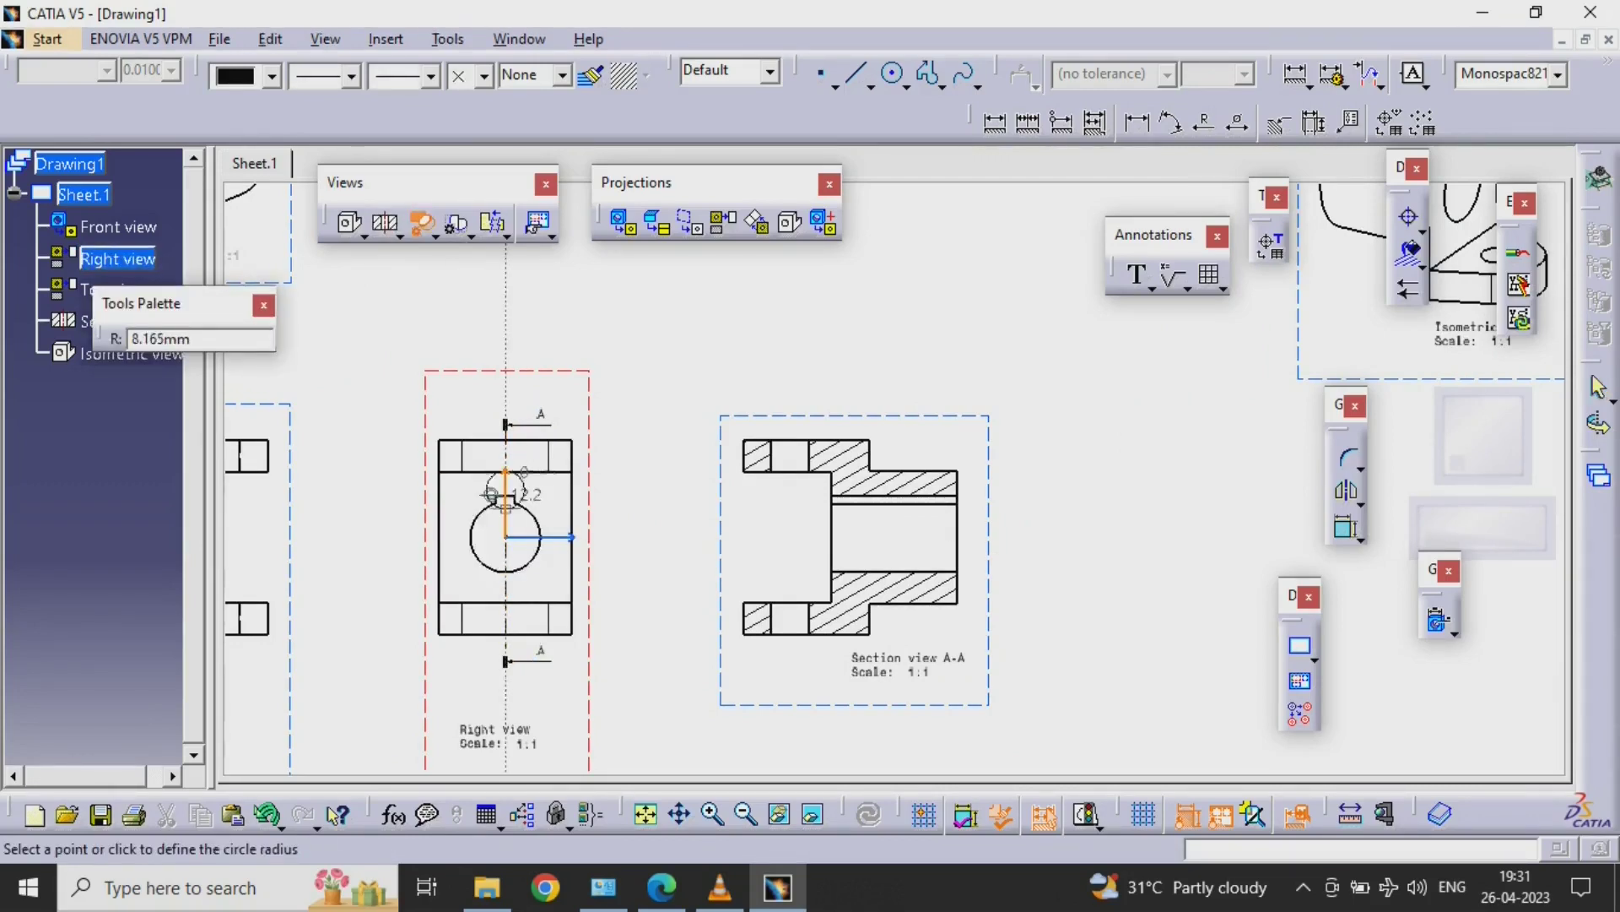
left_click(529, 512)
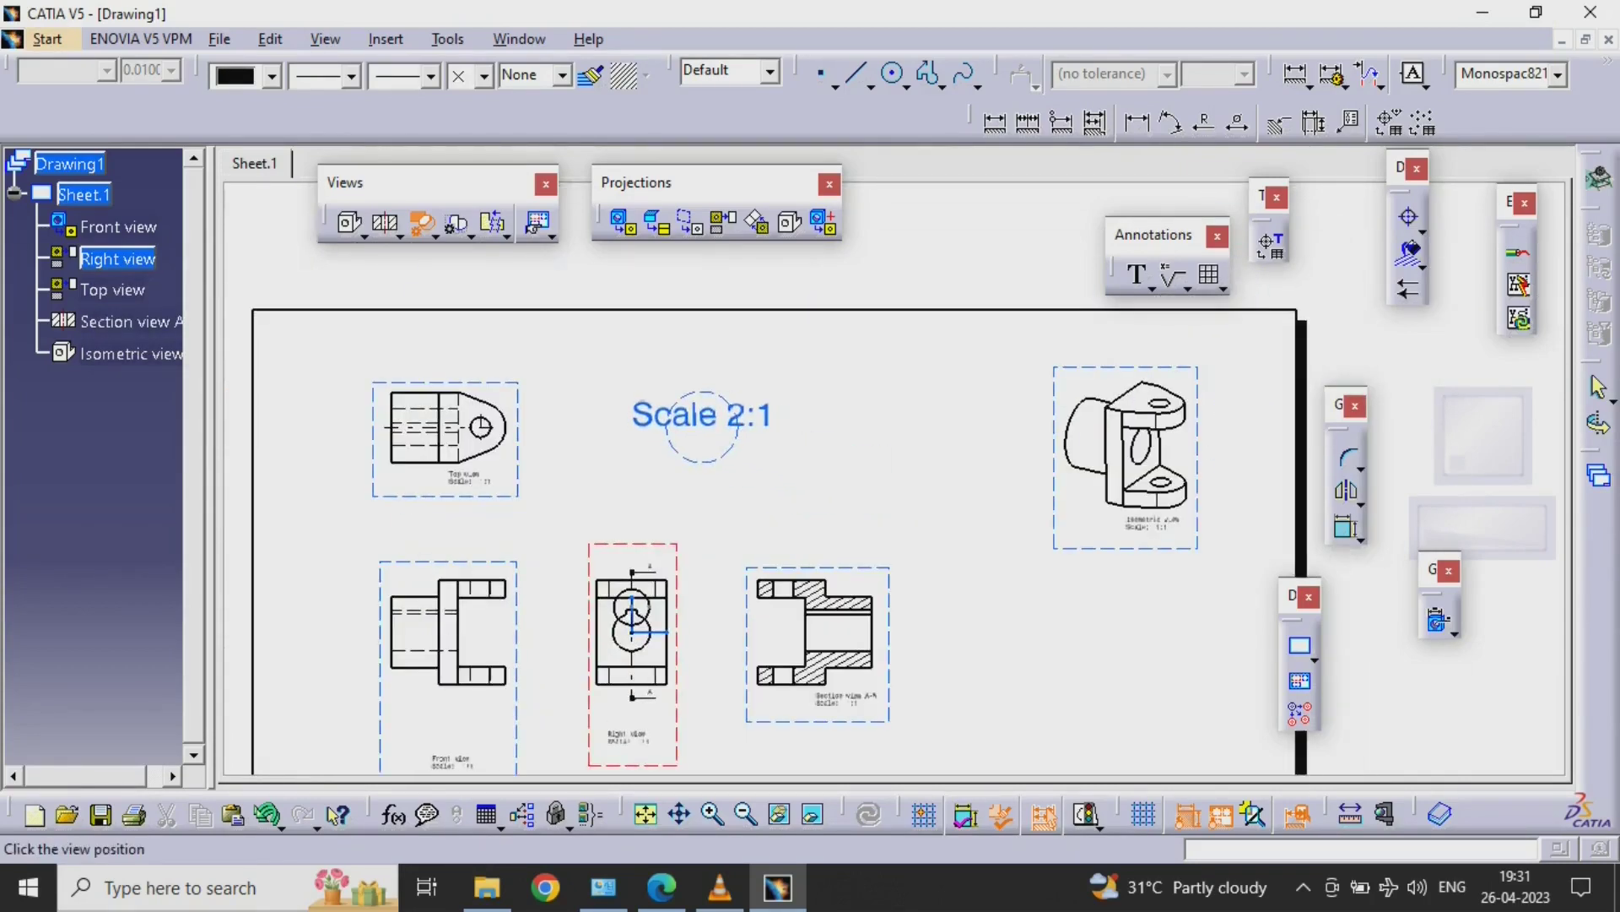
left_click(706, 434)
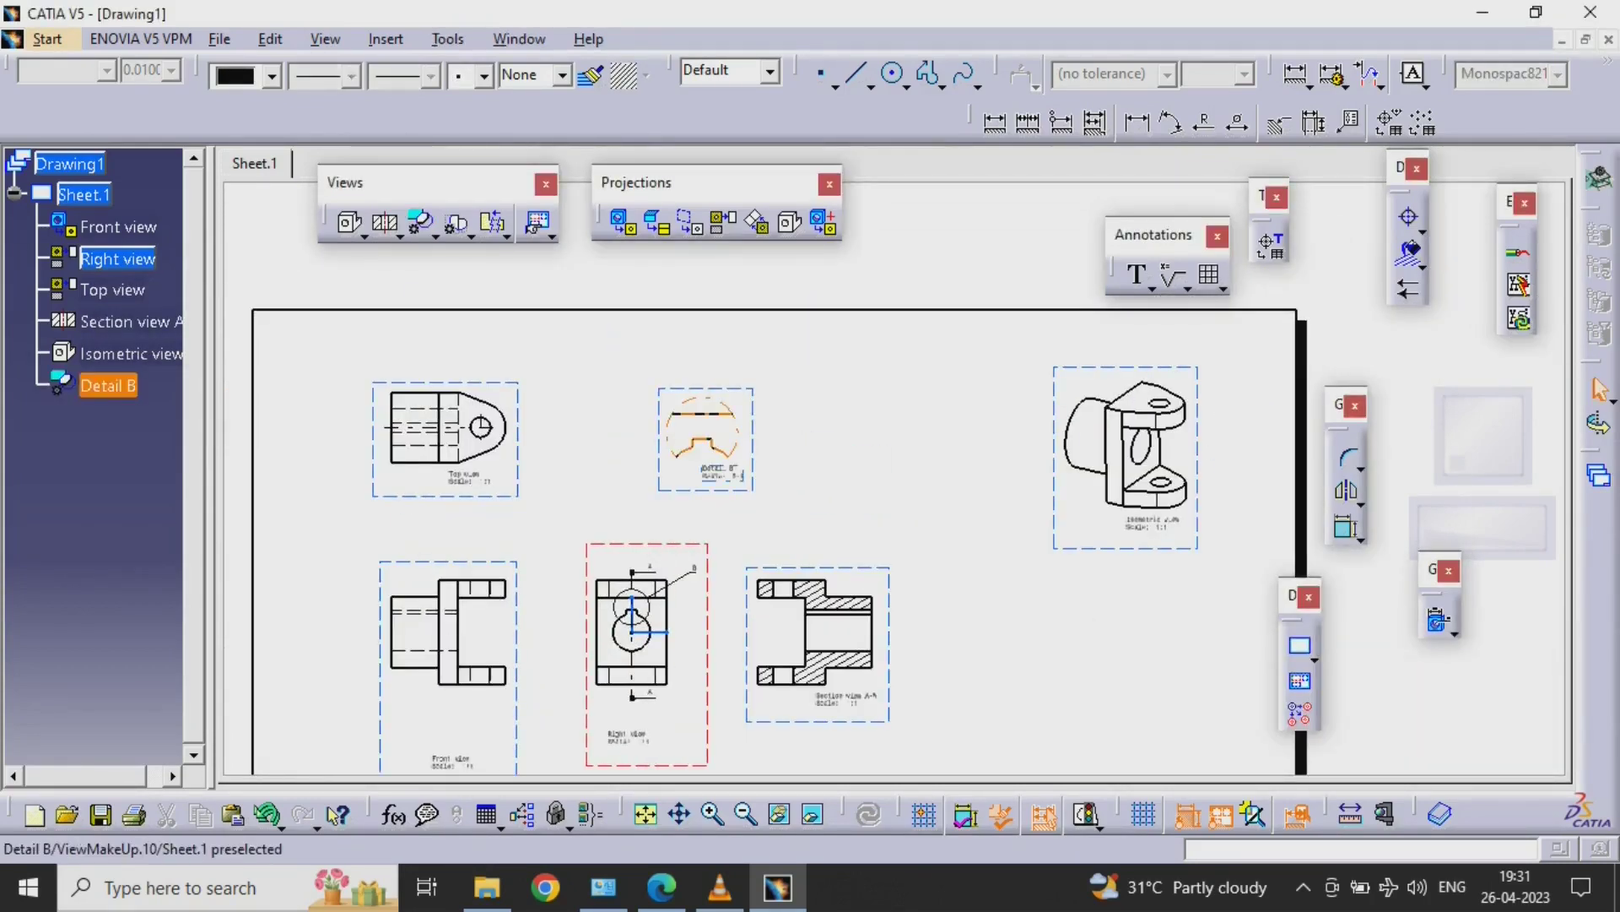
- Move the detail view's name and scale label lower, centred beneath the enlarged keyway
middle_click_drag(705, 435, 706, 337, "ctrl")
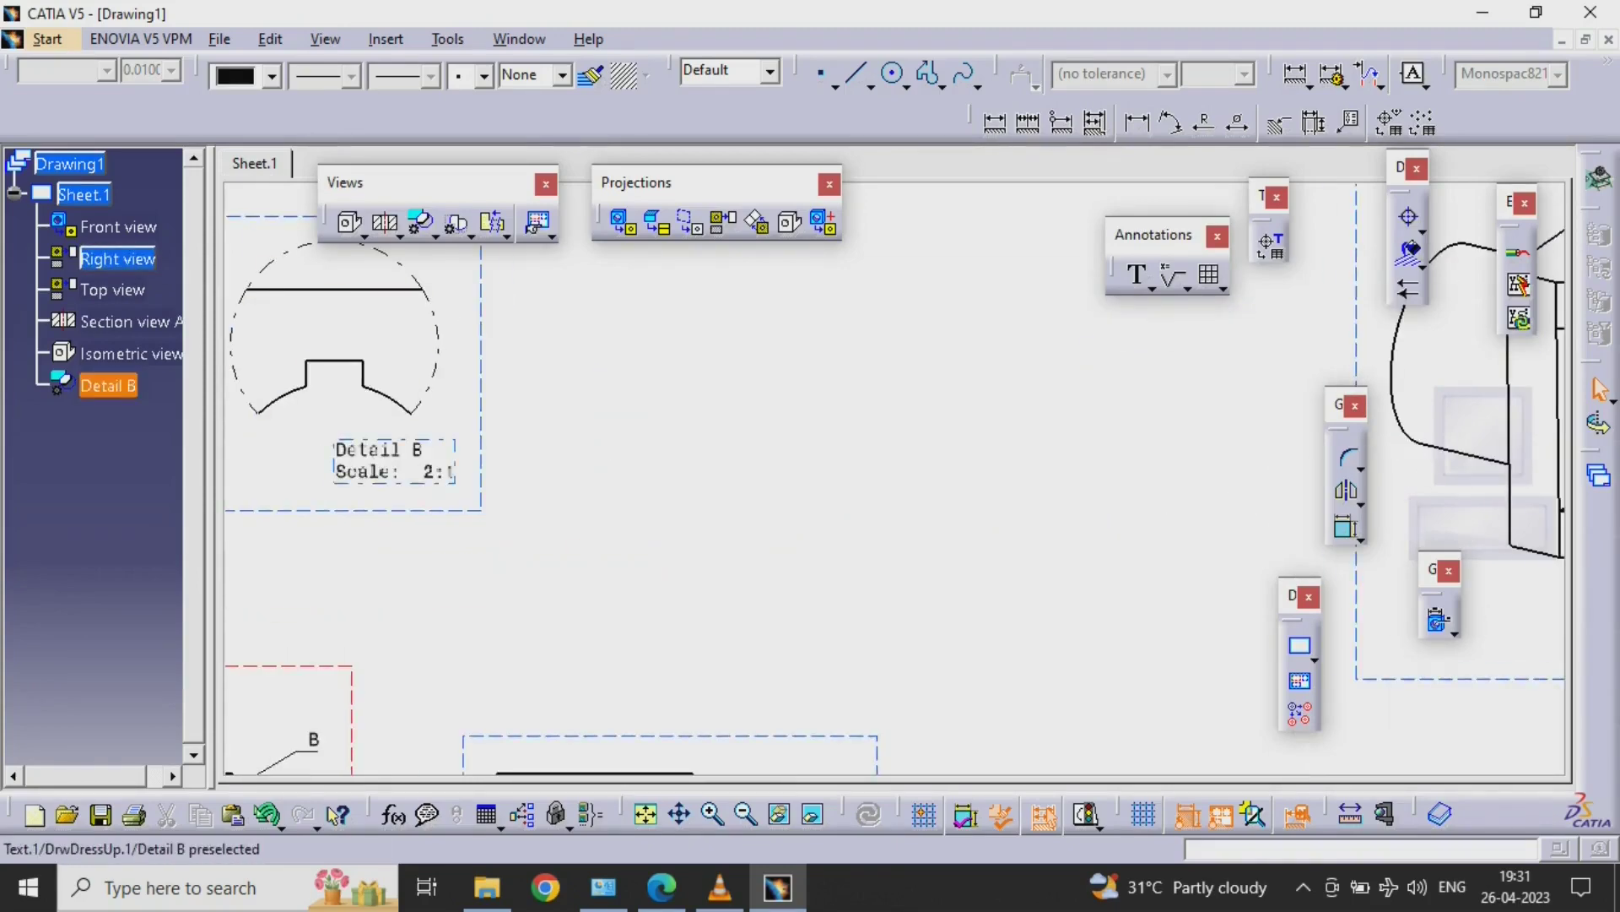
left_click_drag(394, 461, 320, 511)
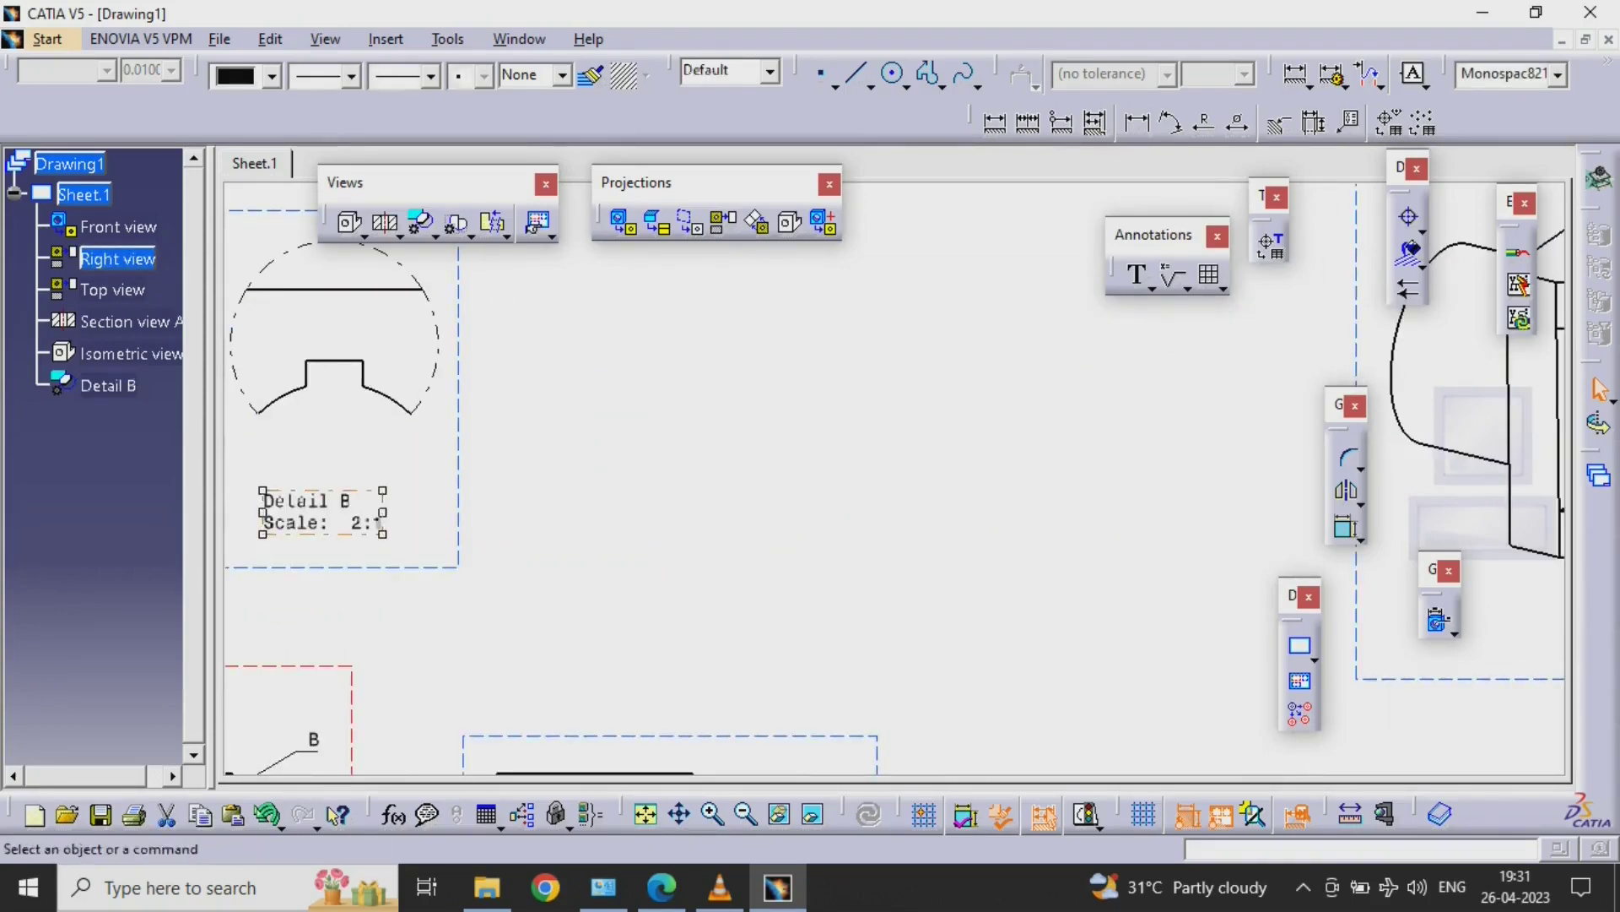
left_click(587, 532)
mouse_move(587, 532)
middle_mouse_down()
mouse_move(895, 477)
mouse_move(895, 549)
middle_mouse_up()
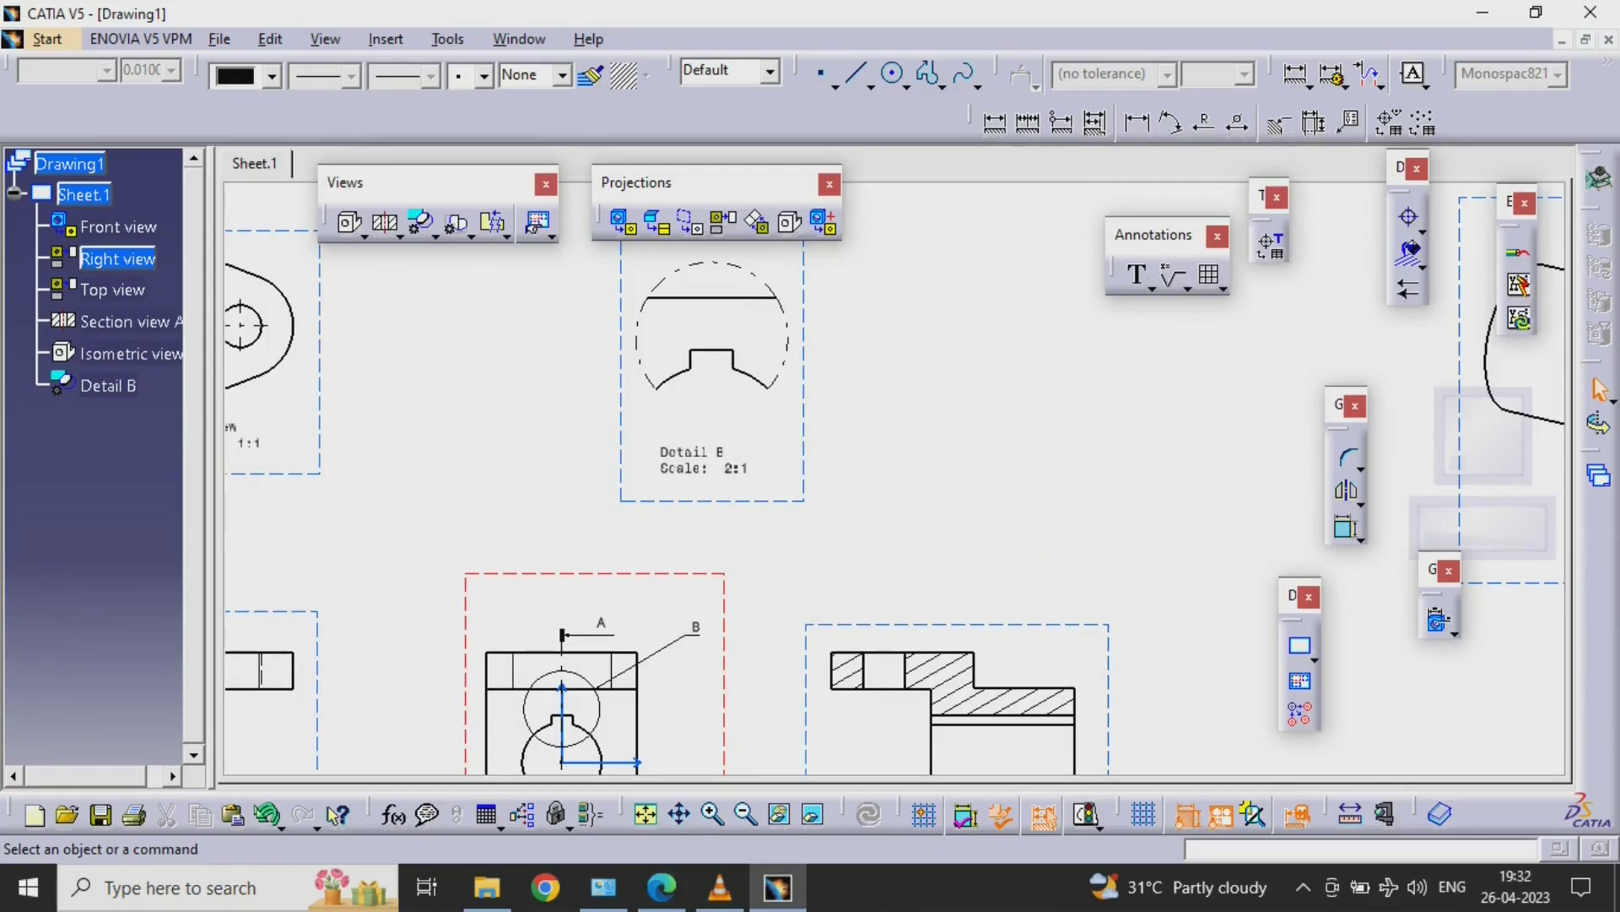
key("ctrl+Page_Down")
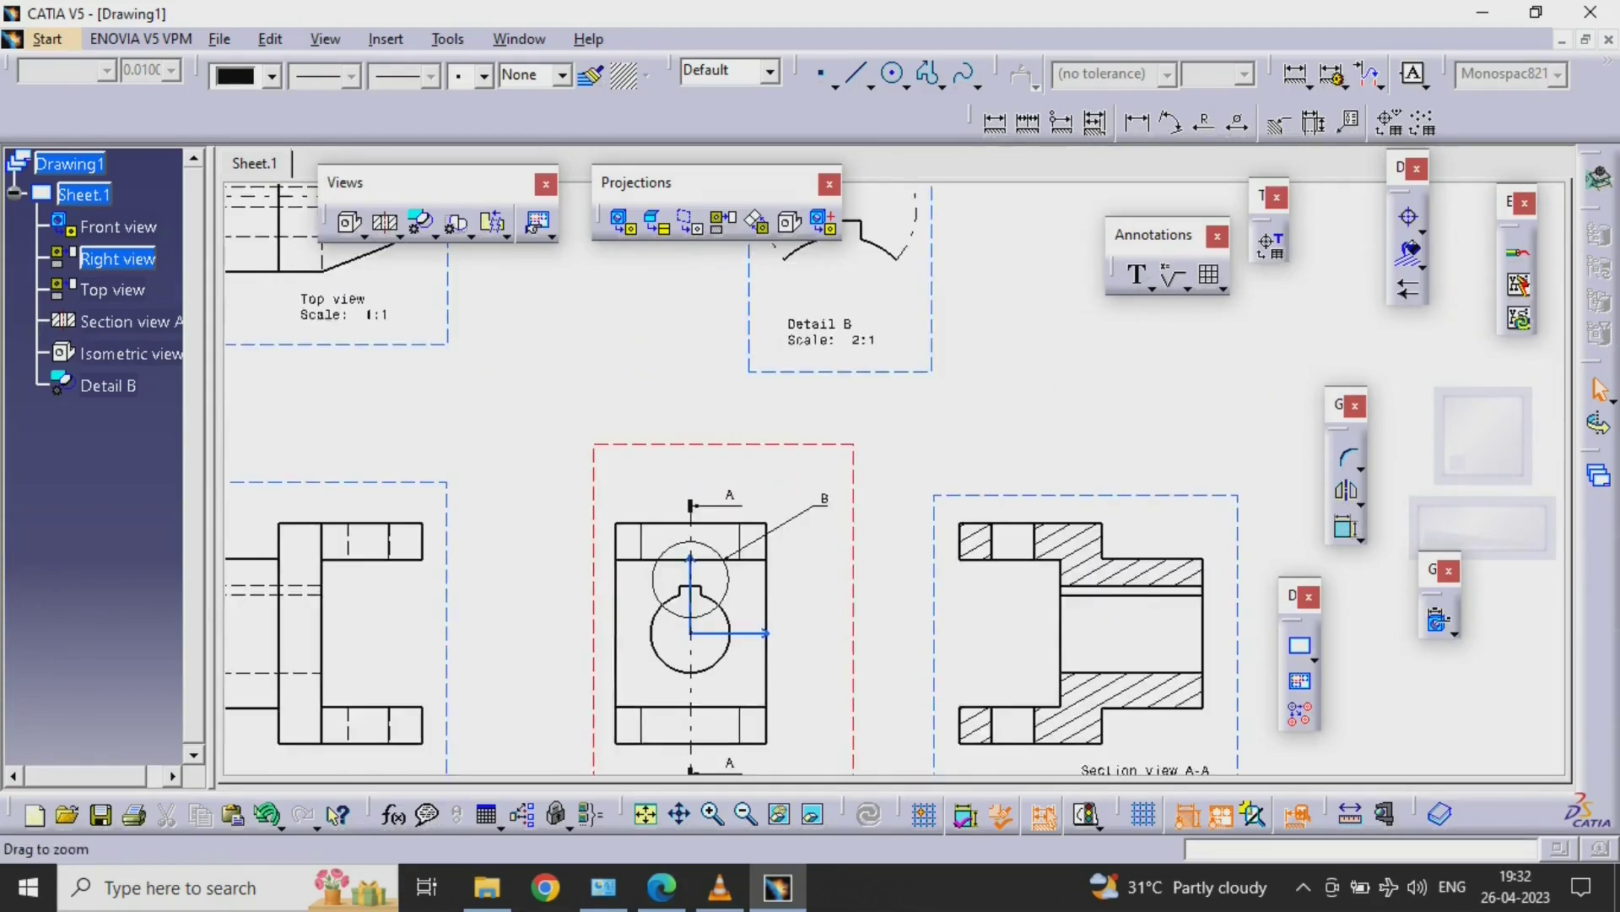
key("ctrl+Page_Down")
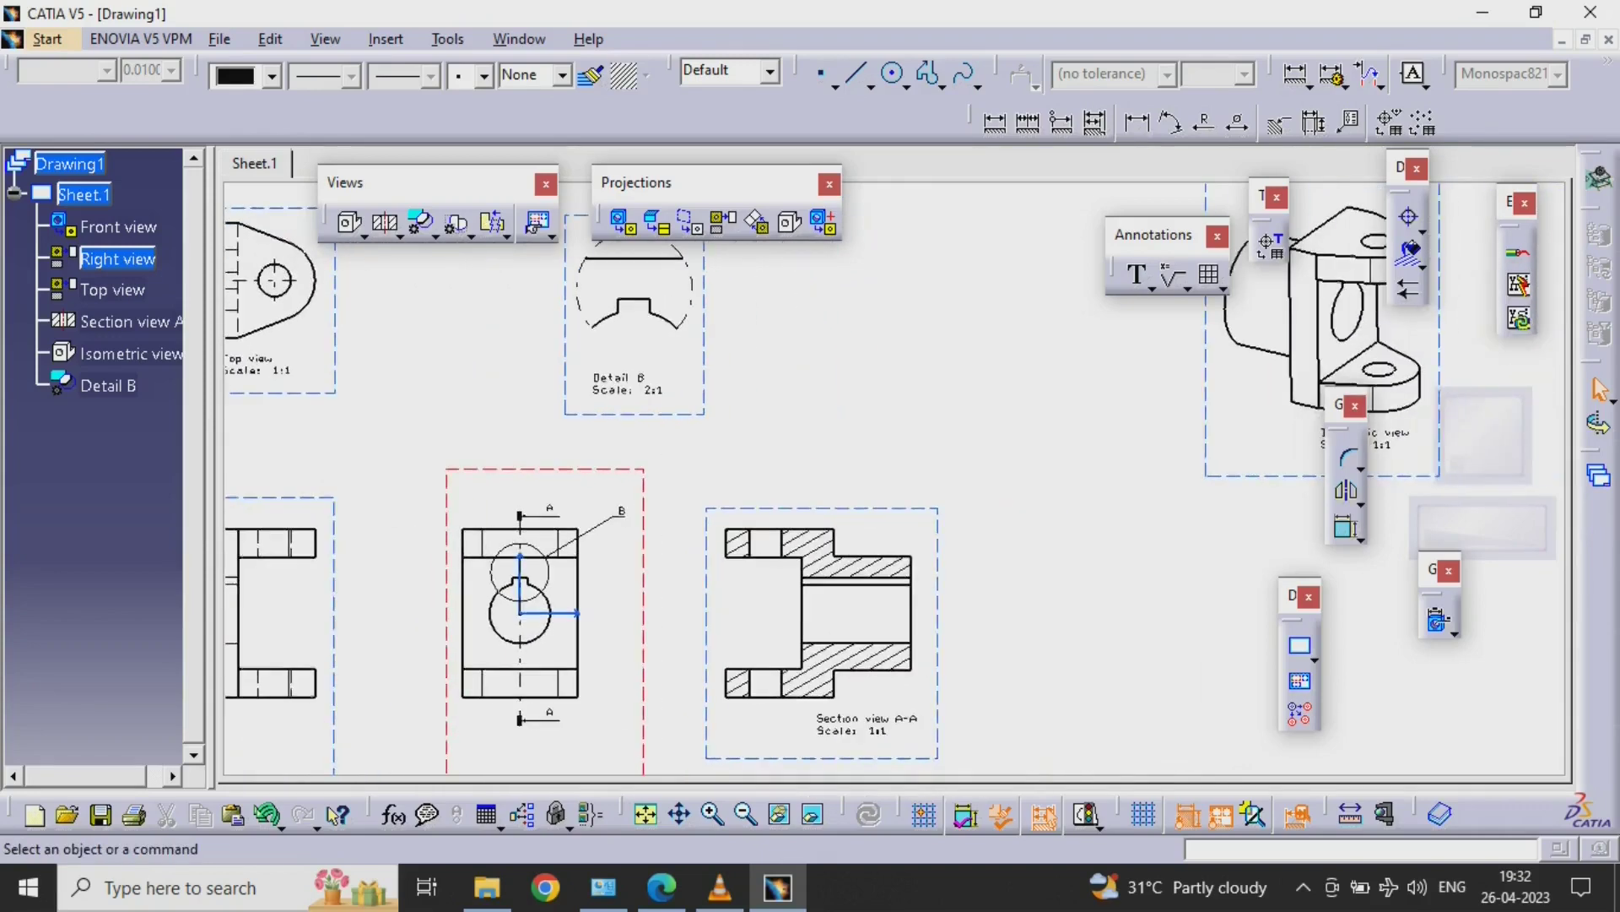